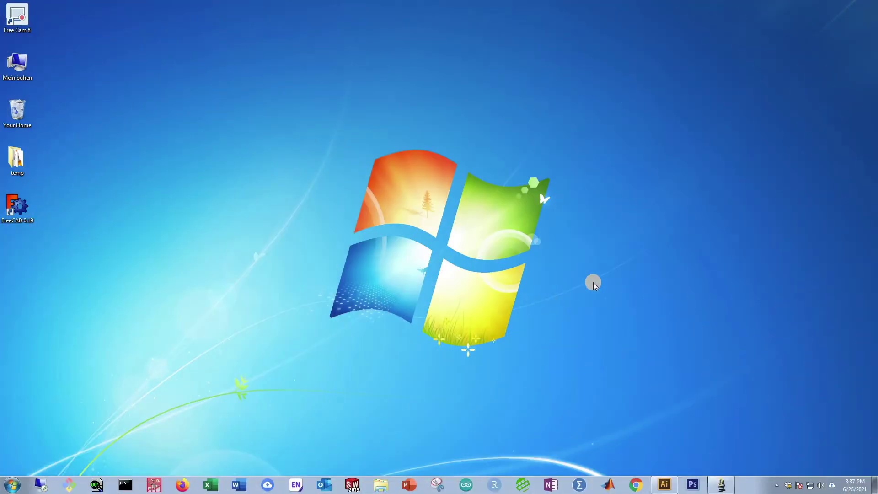
Step: Launch Fiji and open Process_929_rgb.jpg from the images folder
click(719, 486)
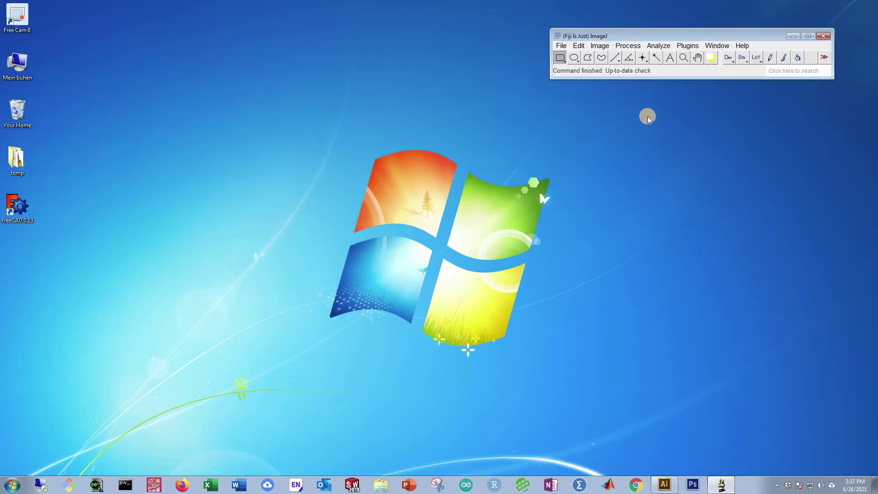
click(563, 46)
click(569, 70)
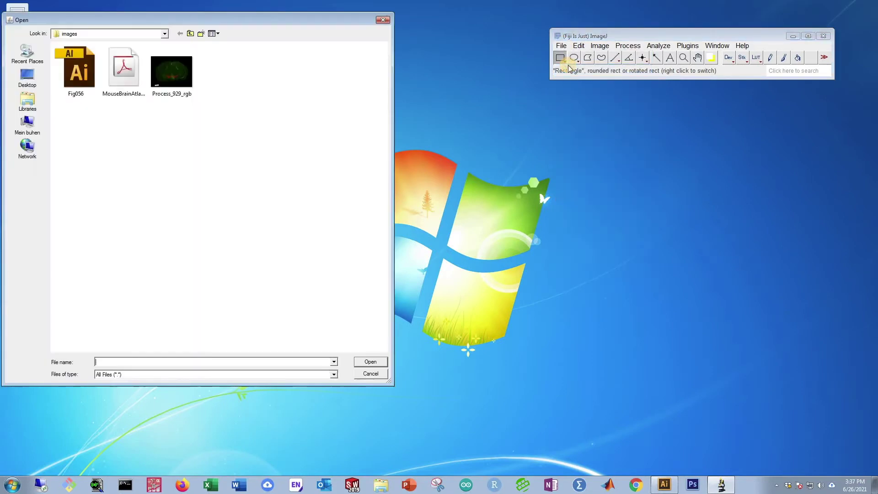
click(160, 69)
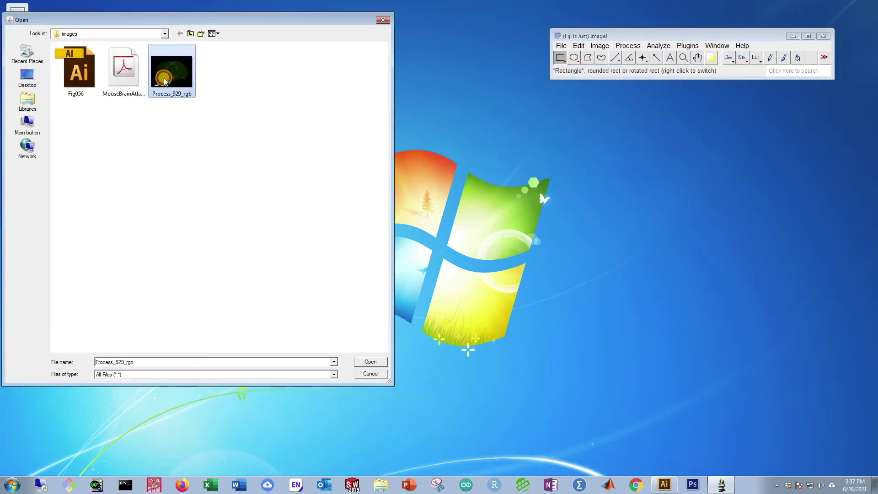
click(384, 363)
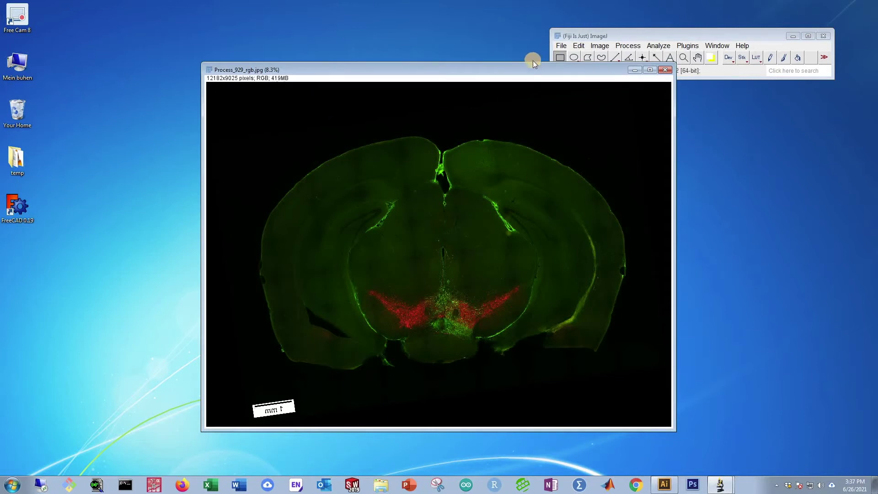
Step: Scale the section to 2500 px wide in a new window, with bicubic interpolation and background fill
drag(599, 70, 625, 94)
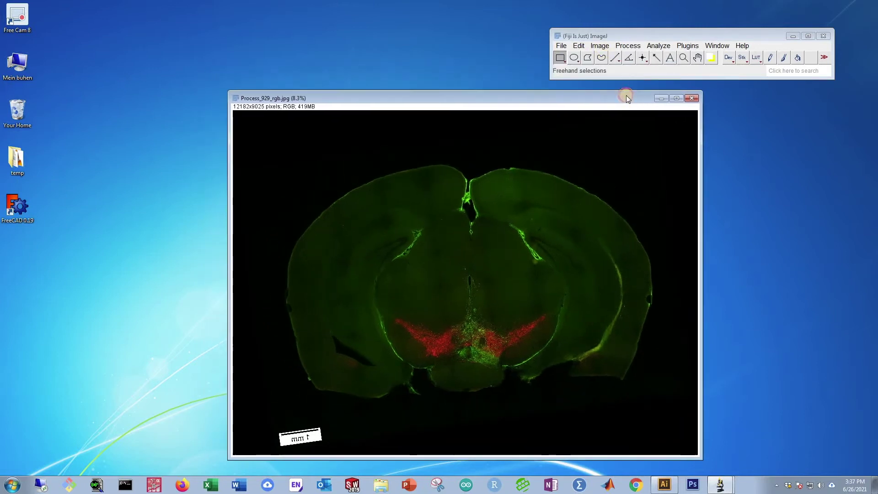
click(601, 47)
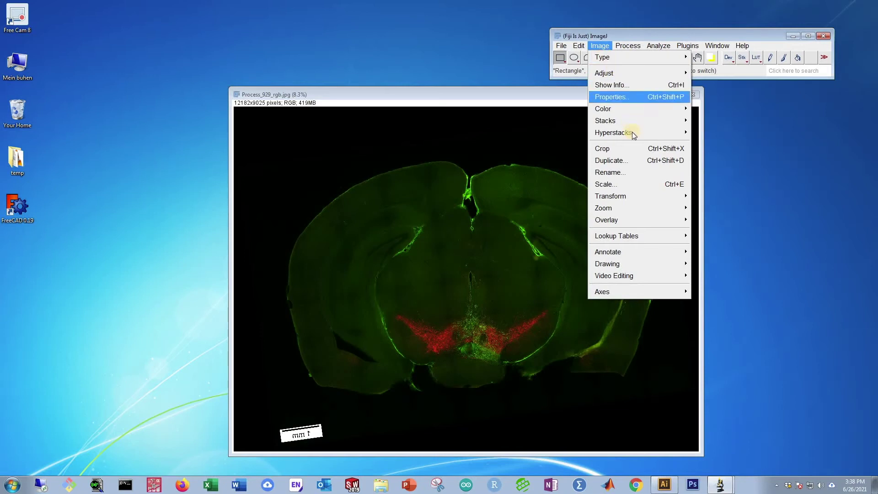
click(634, 184)
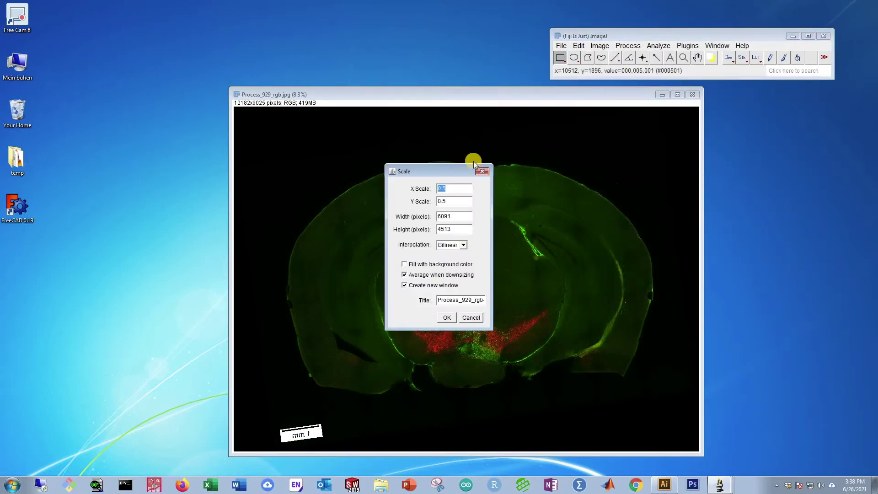
drag(470, 171, 785, 149)
double_click(772, 194)
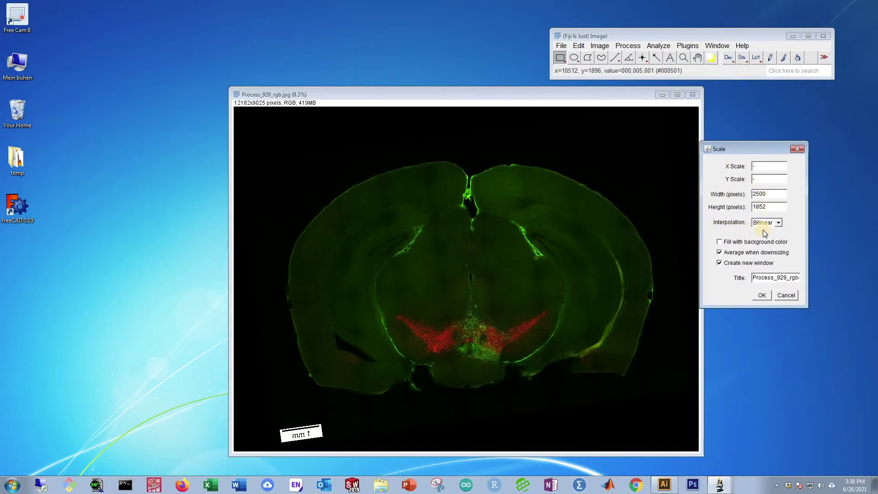
click(777, 223)
click(772, 246)
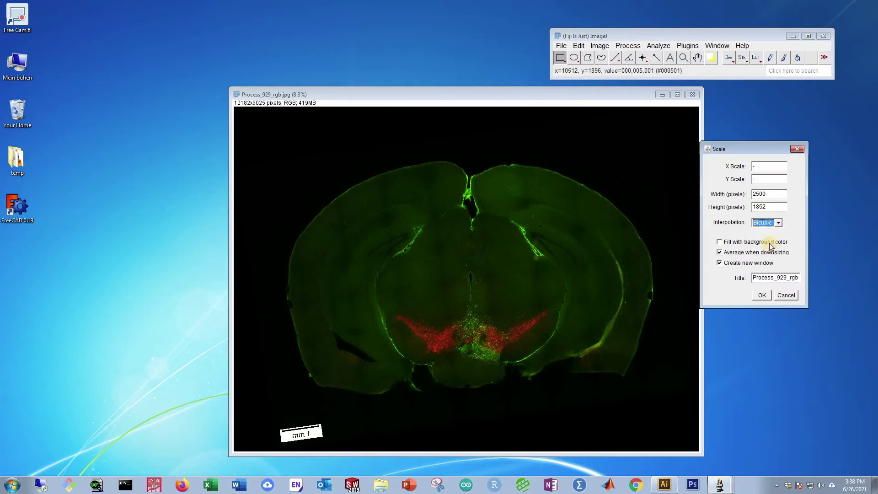
click(719, 242)
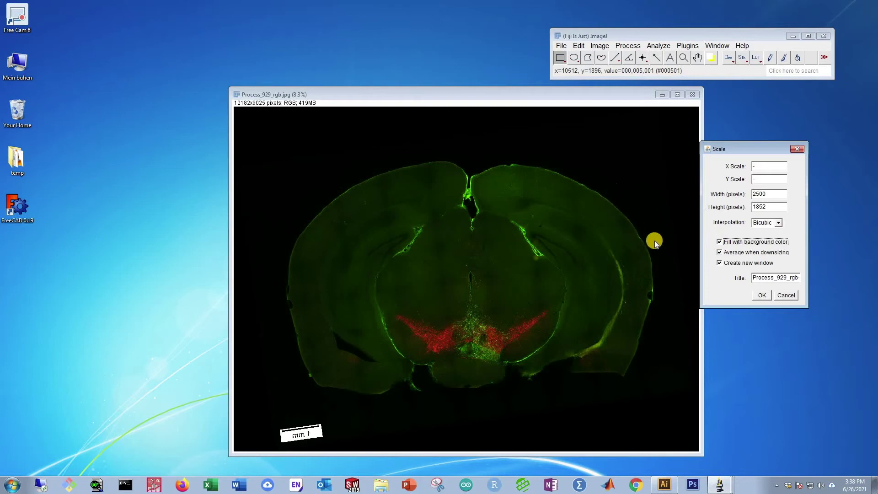
click(757, 296)
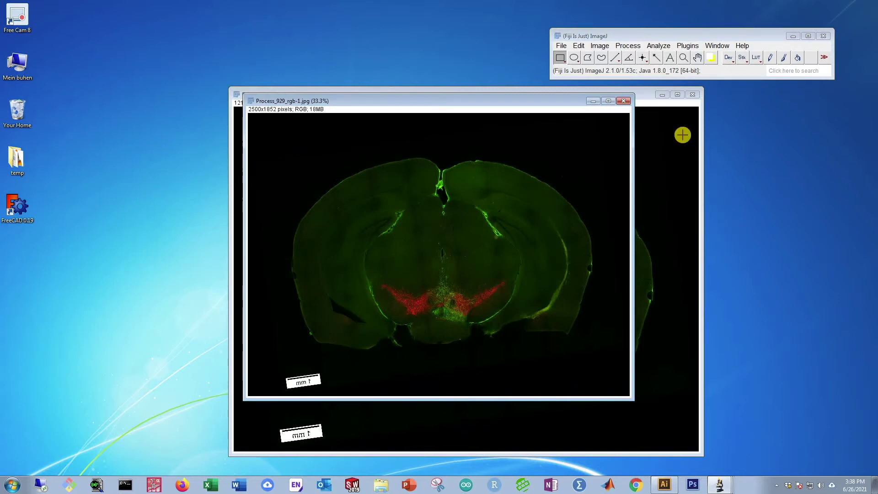
Step: Minimize the full-size original and convert Process_929_rgb-1.jpg to 8-bit grayscale
click(665, 95)
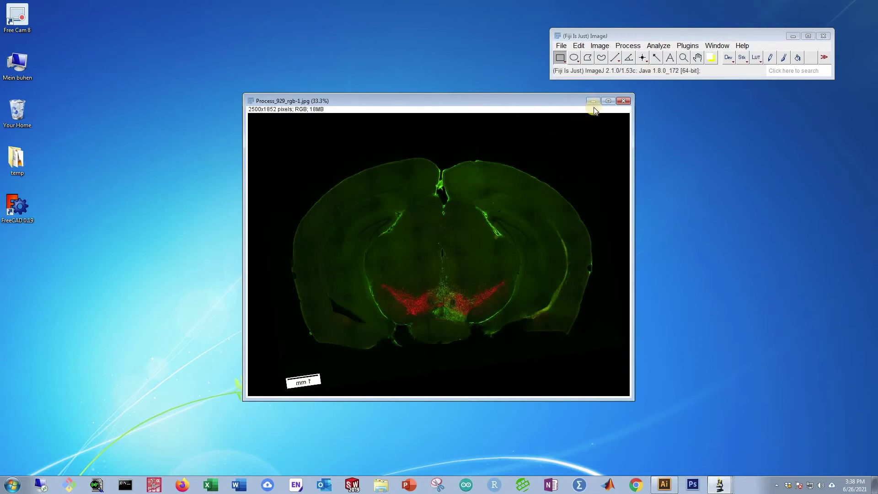
click(600, 46)
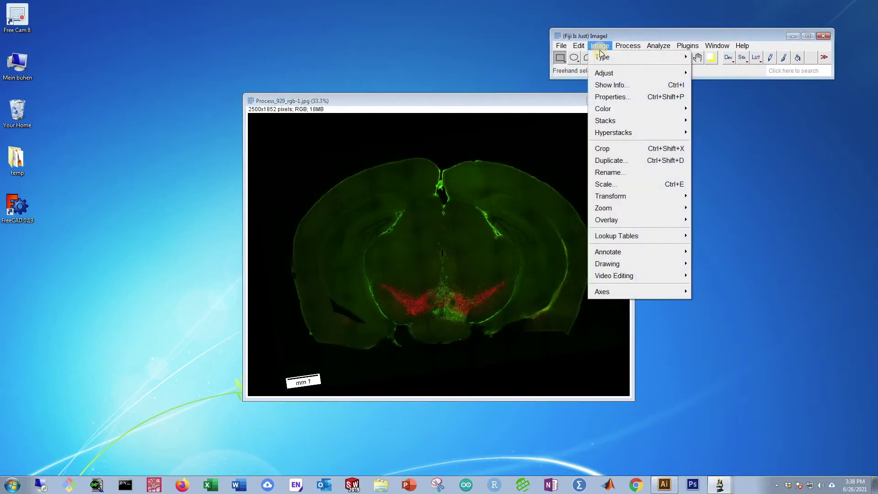
mouse_move(603, 58)
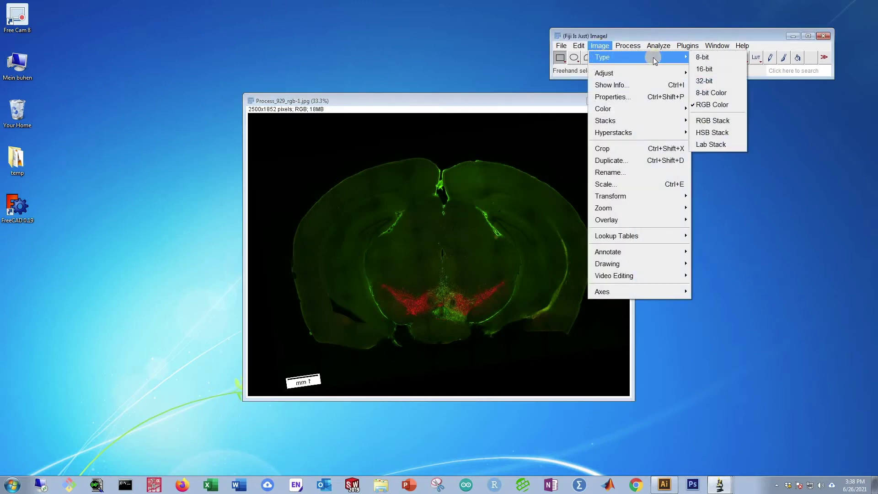
click(702, 58)
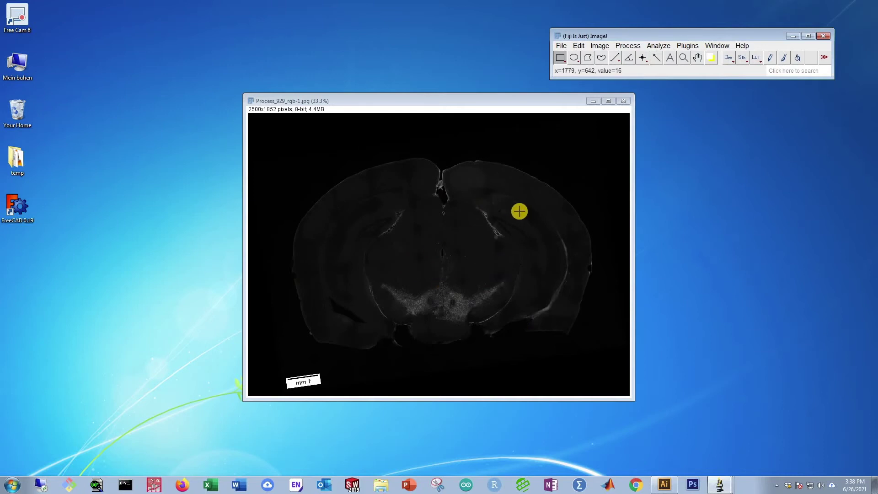
Step: Lower the Brightness/Contrast maximum to about 31, apply it, and close the B&C window
click(603, 47)
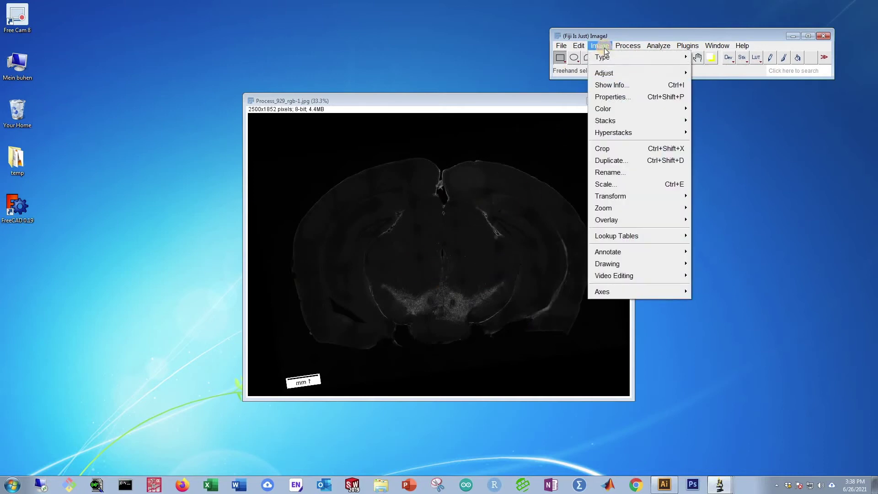
mouse_move(612, 72)
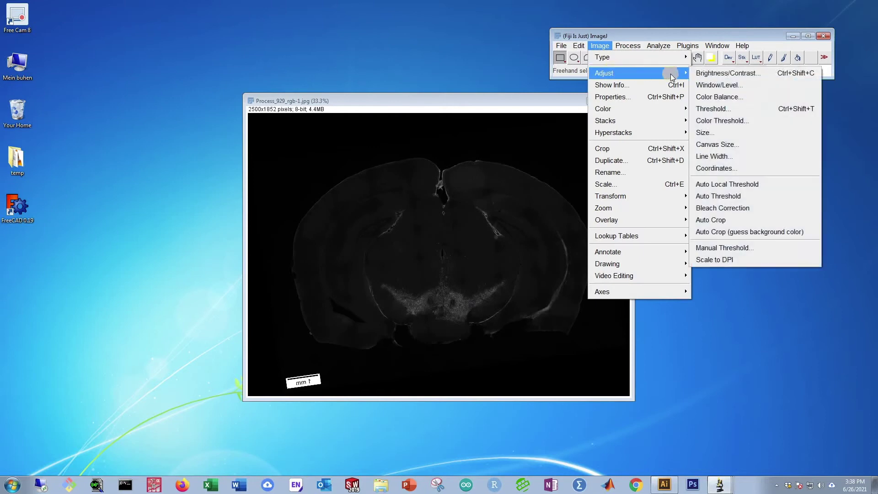
click(722, 72)
drag(506, 184, 720, 146)
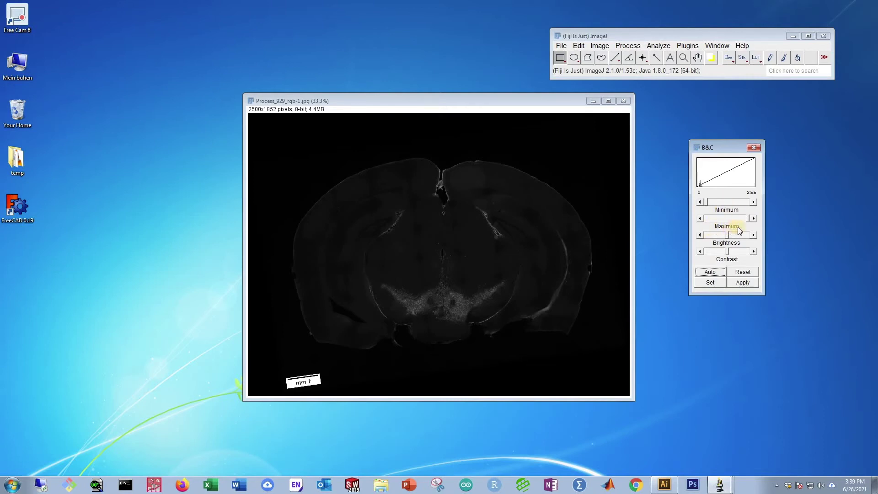
drag(748, 220, 710, 218)
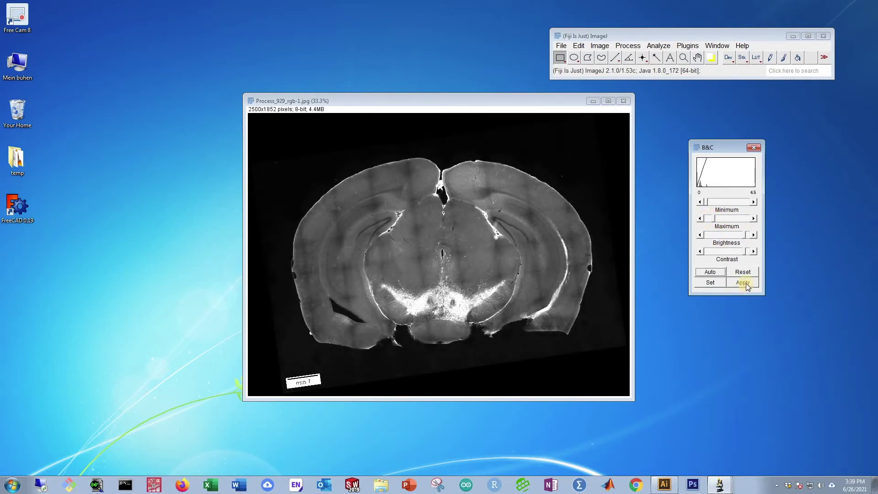
click(744, 284)
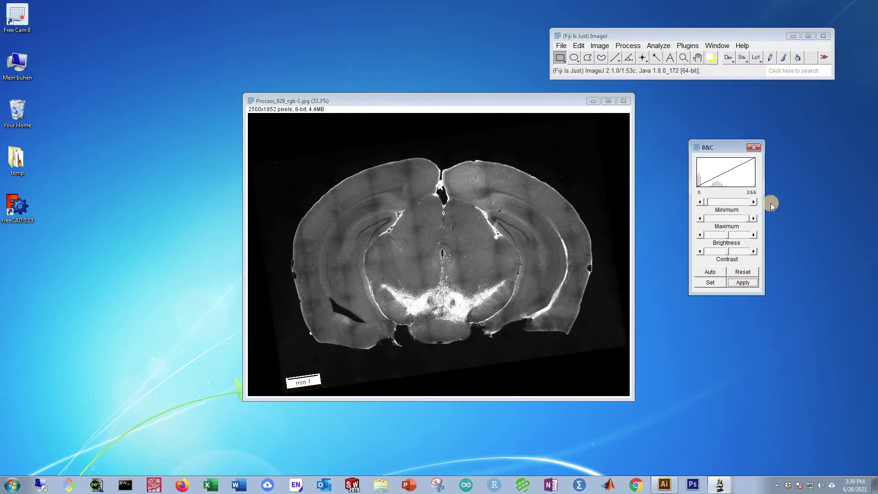
click(754, 149)
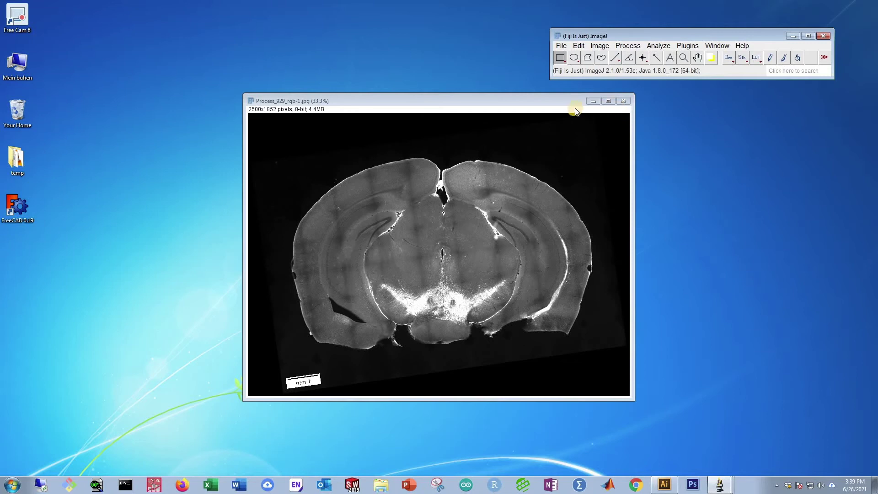
Step: Save the brightened section as JPEG 'target image.jpg', then minimize its window and Fiji
click(560, 47)
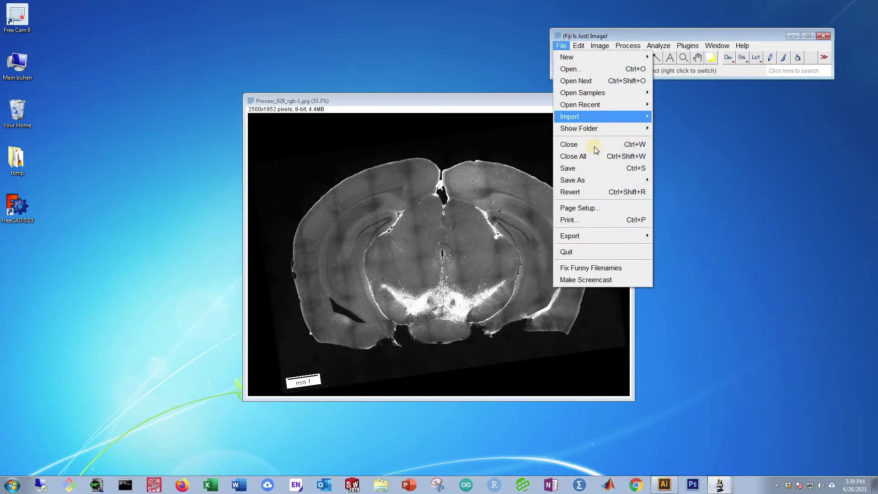
mouse_move(608, 180)
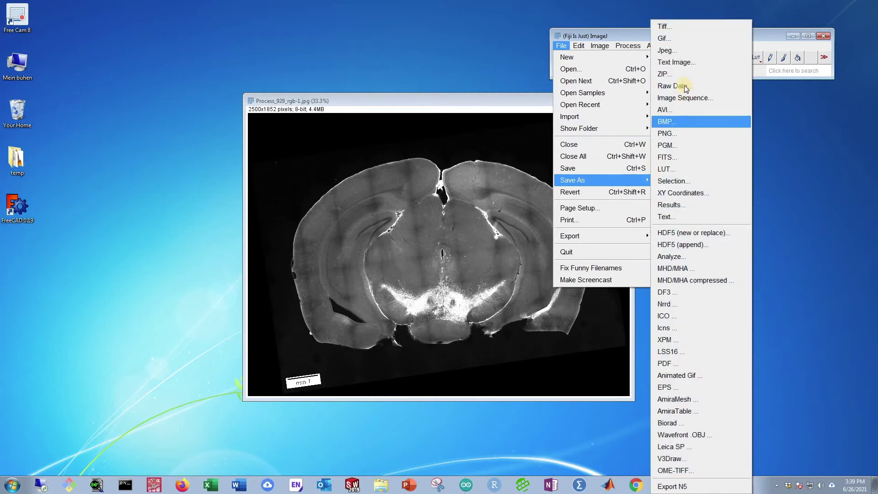
click(678, 51)
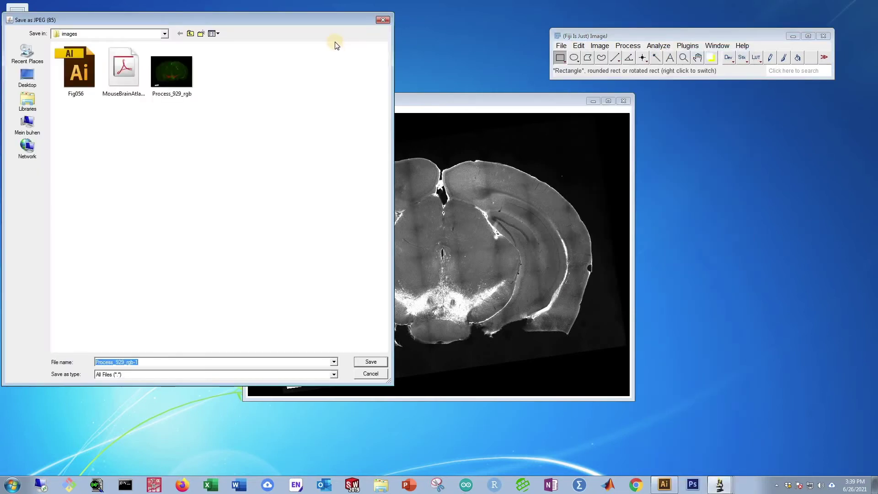
key(BackSpace)
text(target image)
click(372, 362)
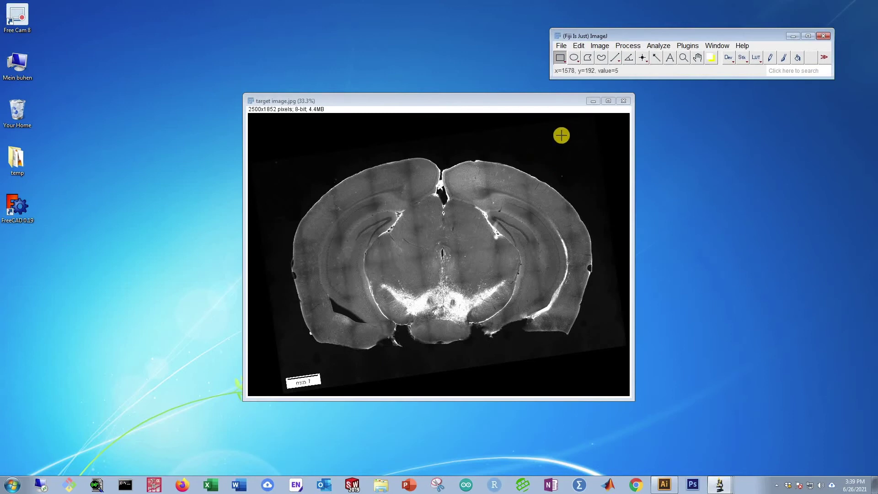
click(593, 101)
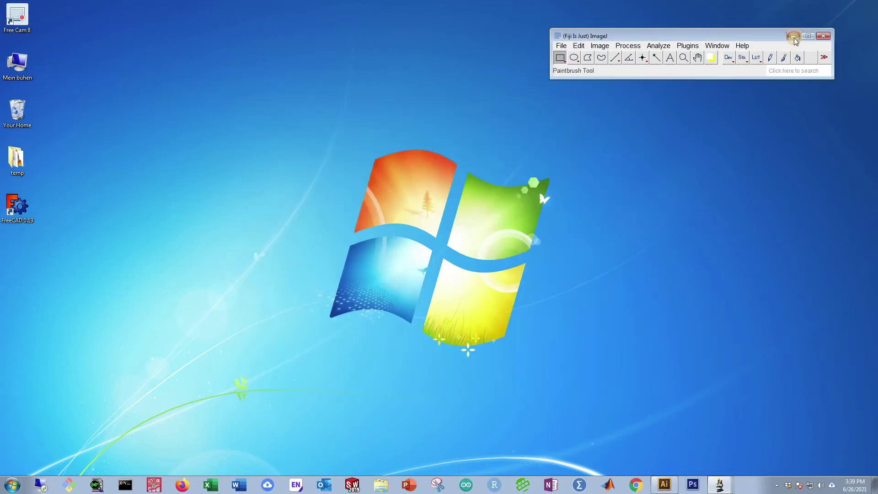
click(793, 37)
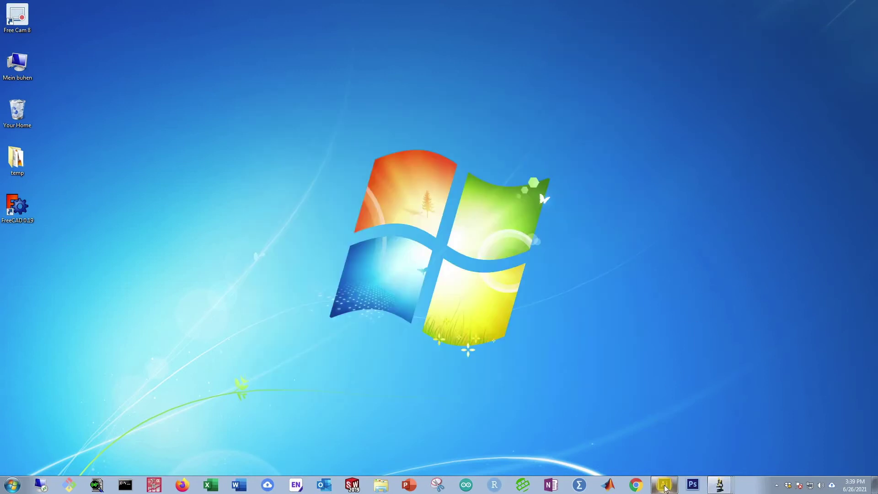
Step: Open Fig056.ai in Illustrator, accepting the missing Times-Roman font substitution
click(664, 487)
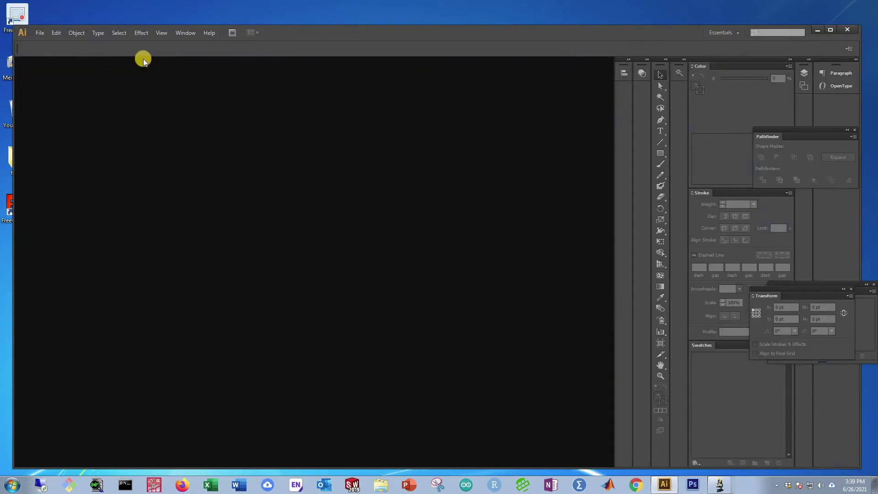
click(40, 32)
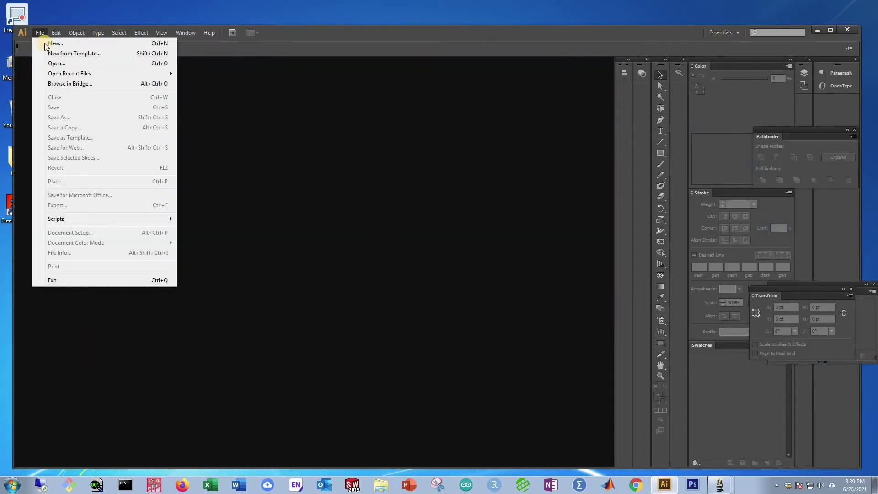
click(74, 63)
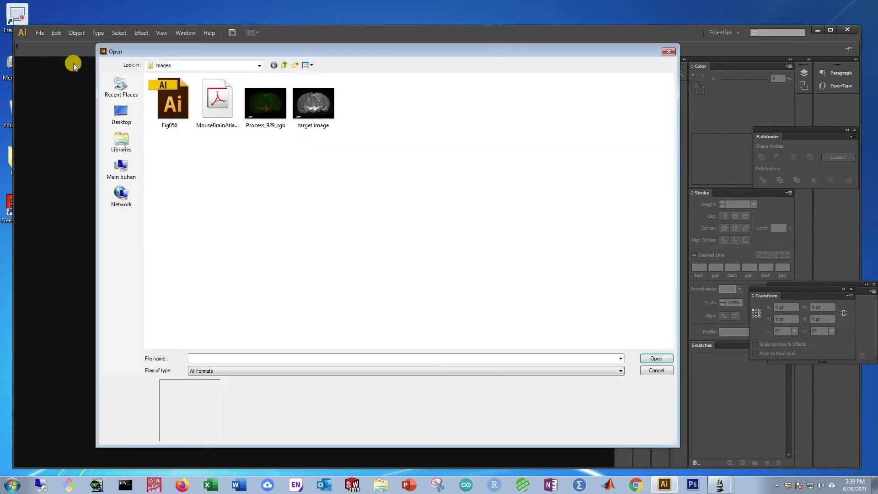
click(170, 105)
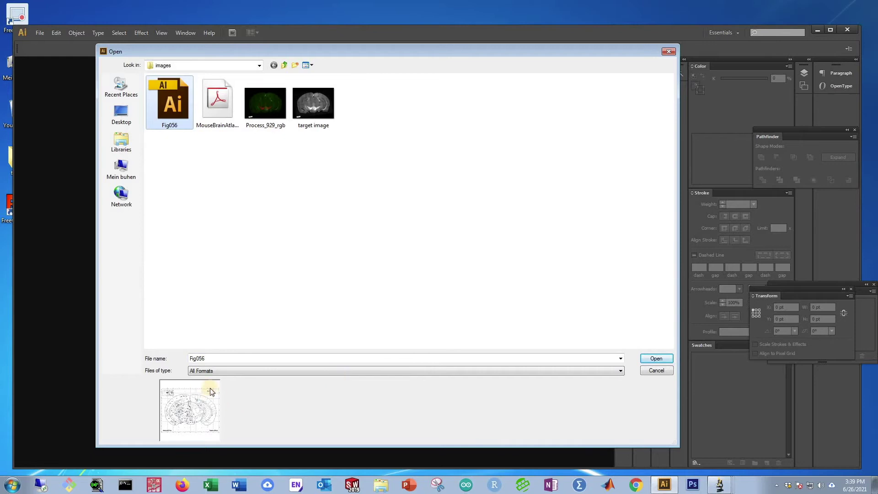
click(656, 358)
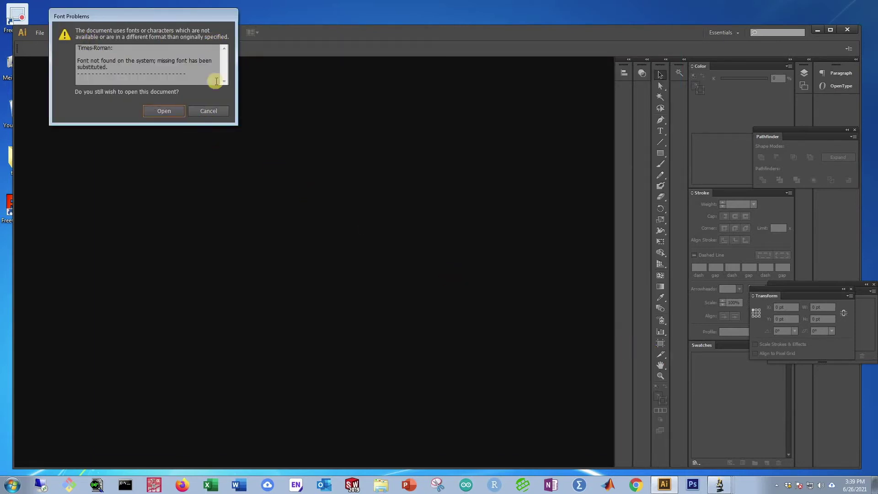
click(165, 112)
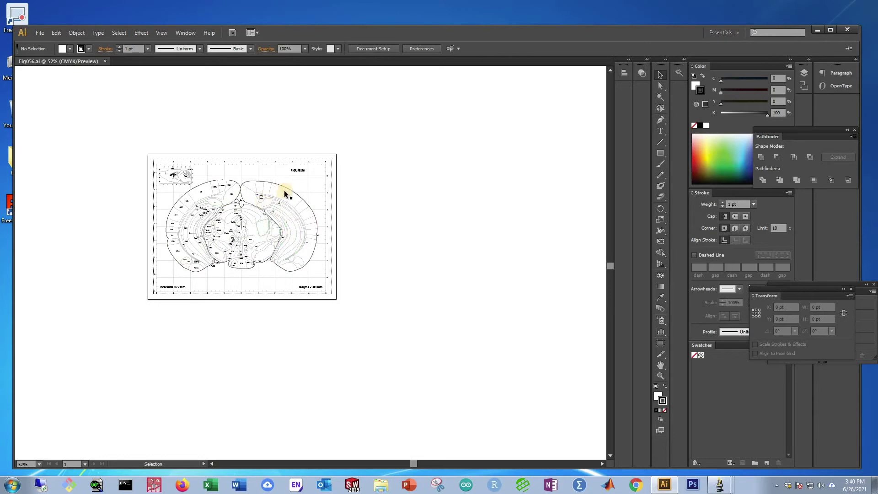
Step: Select all text objects in the Fig056 figure and delete them
click(116, 33)
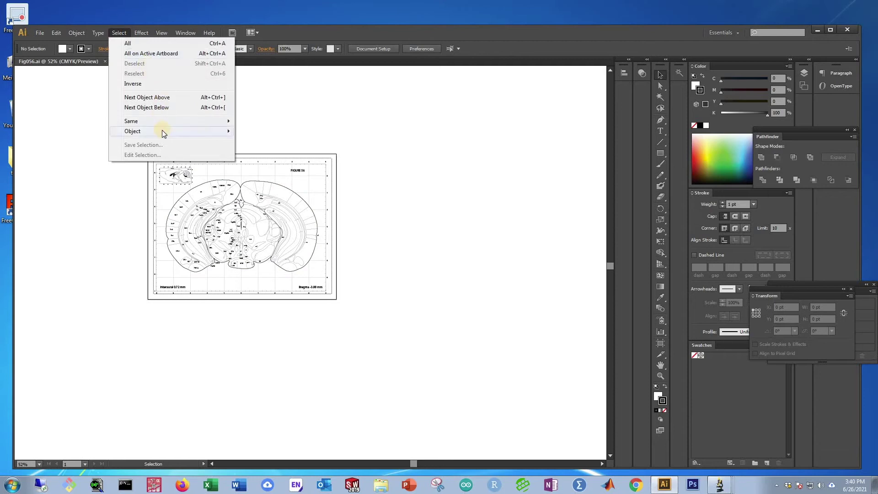
mouse_move(162, 130)
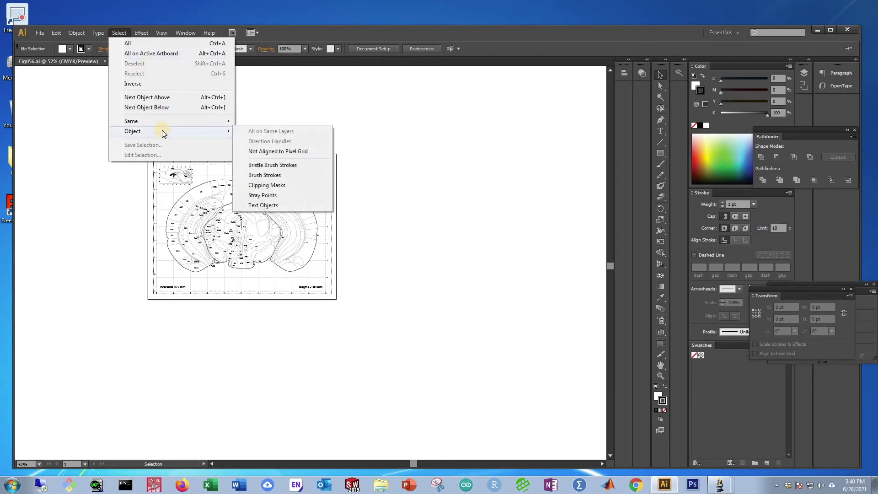
click(270, 204)
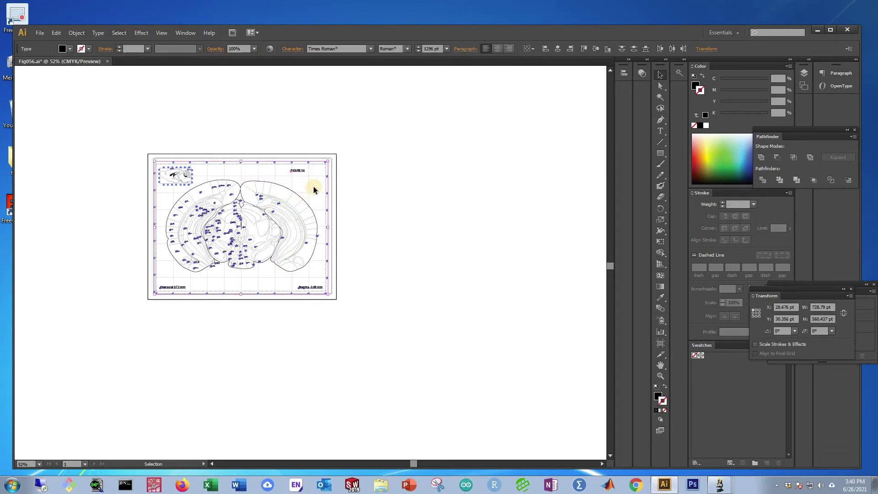
key(Delete)
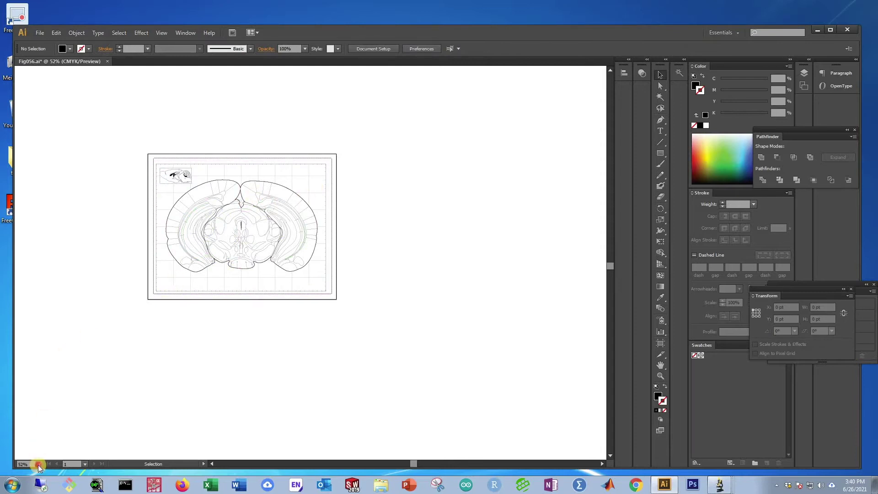
Step: Delete the background grid group, sagittal thumbnail and stray vertical line
click(39, 464)
click(53, 449)
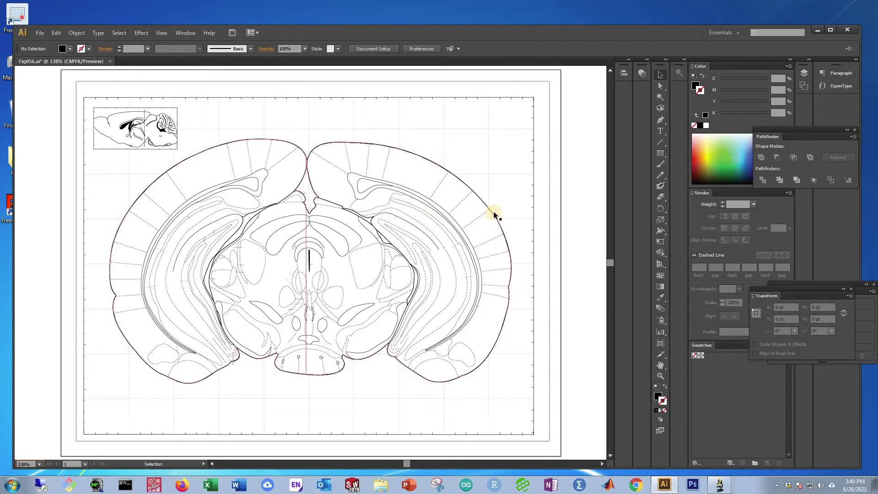
click(488, 145)
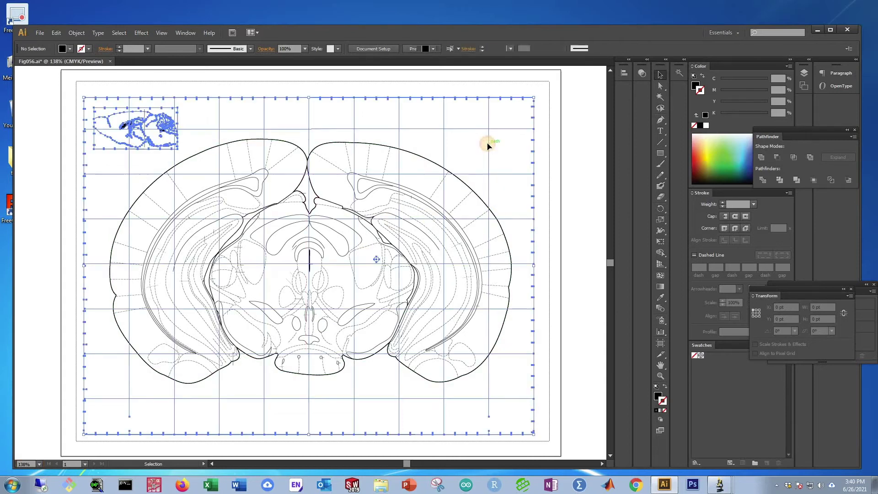
key(Delete)
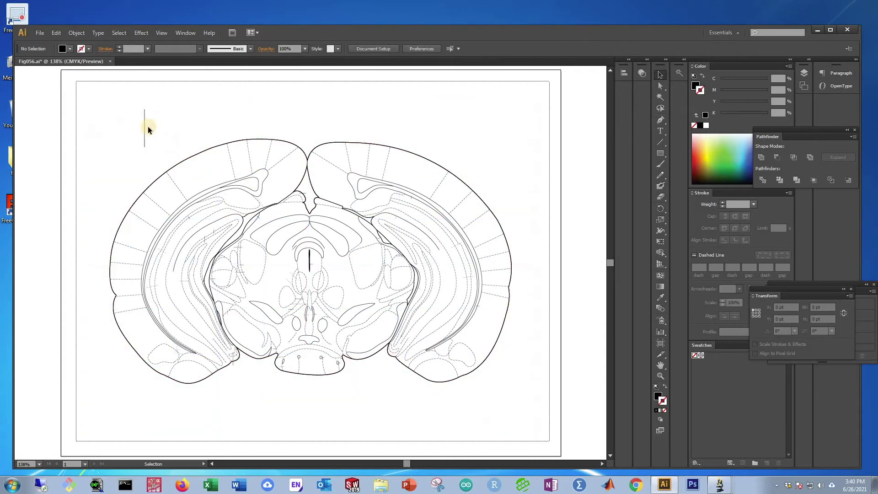
click(144, 131)
key(Delete)
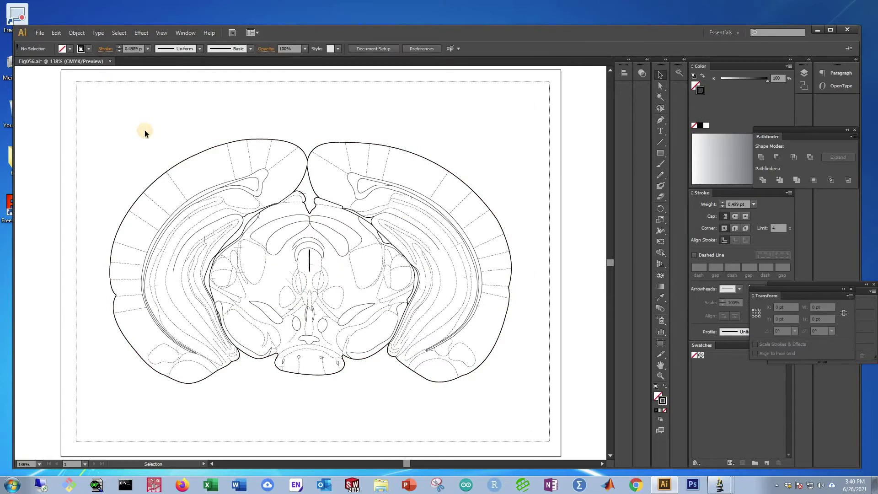
click(40, 33)
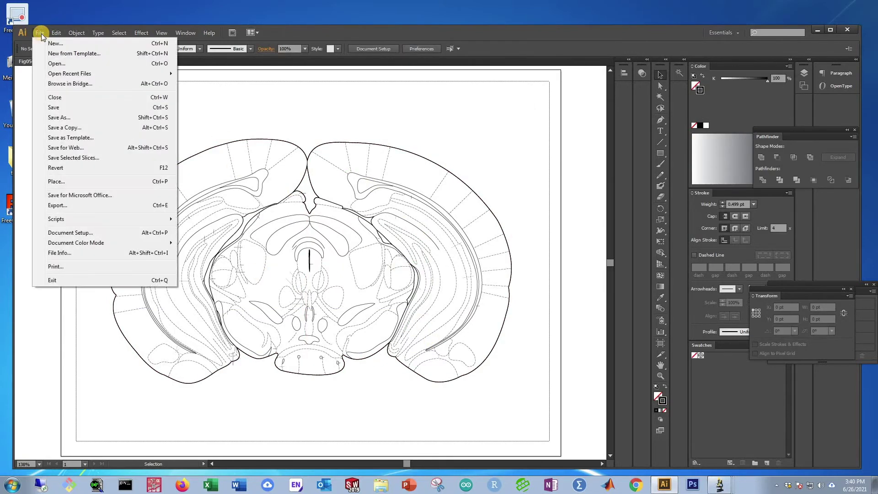
Step: Export the outline as a JPEG named 'moving image' using the artboard bounds
click(102, 206)
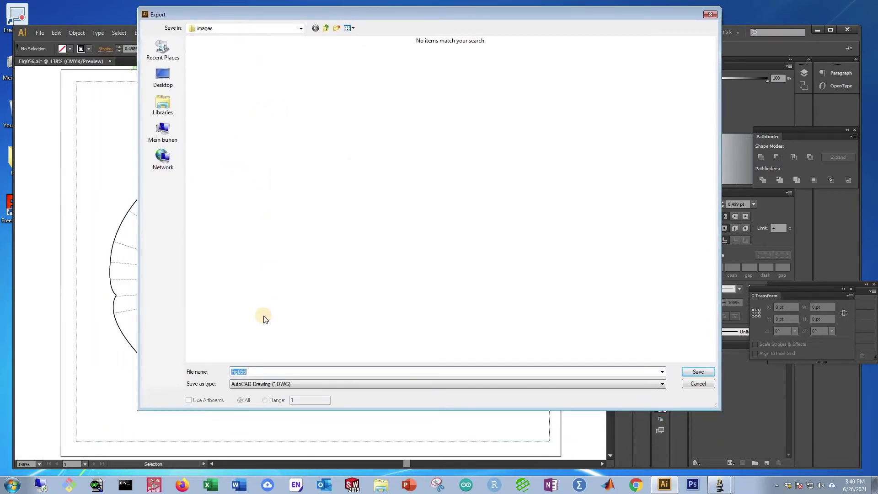
click(311, 382)
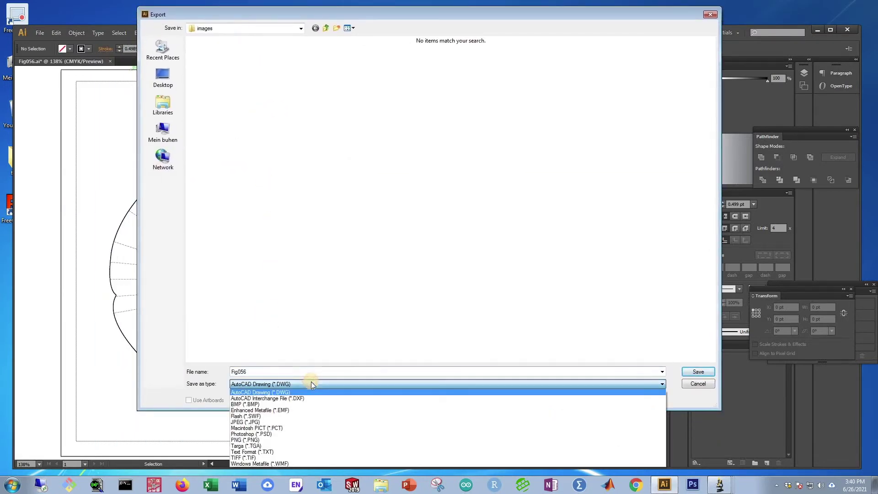
click(290, 423)
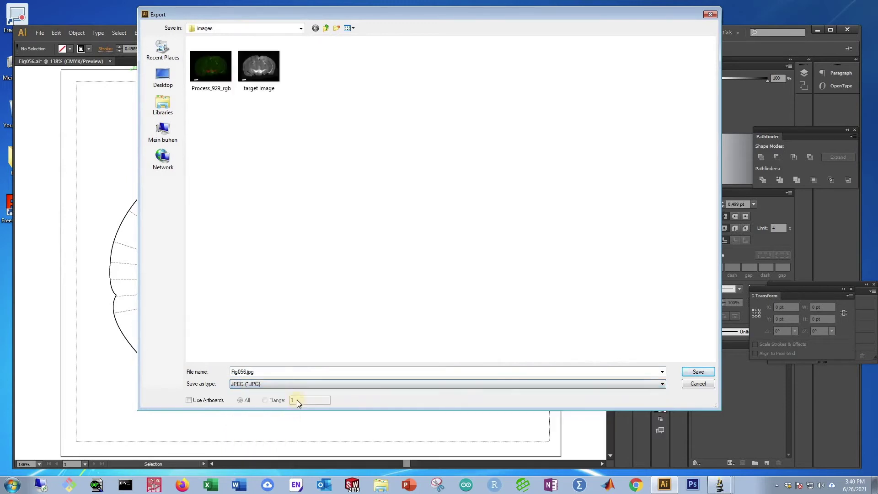
double_click(280, 371)
text(moving image)
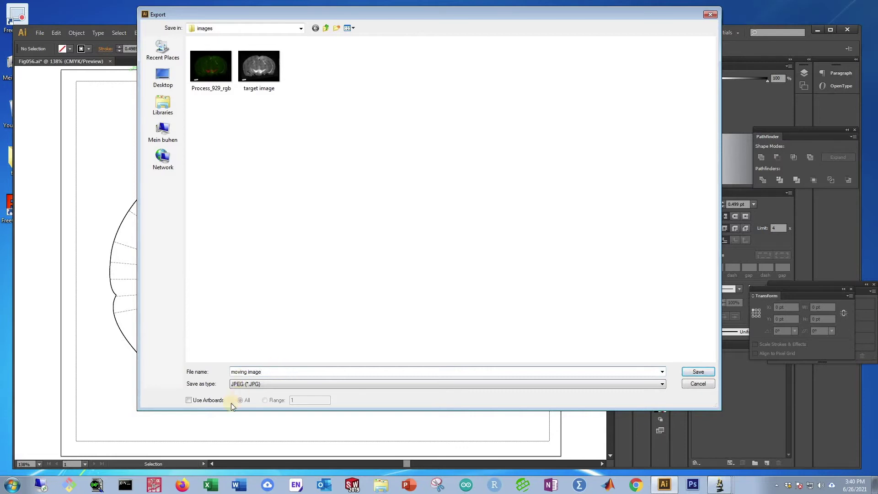
click(194, 402)
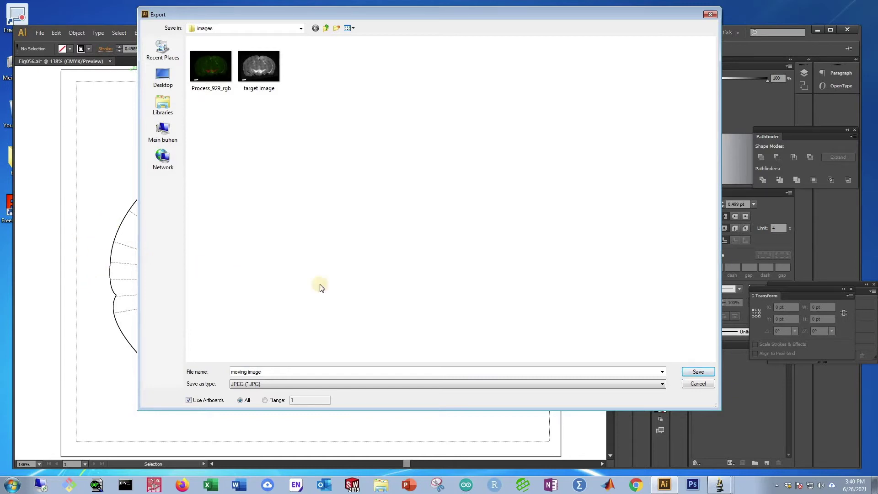
click(706, 372)
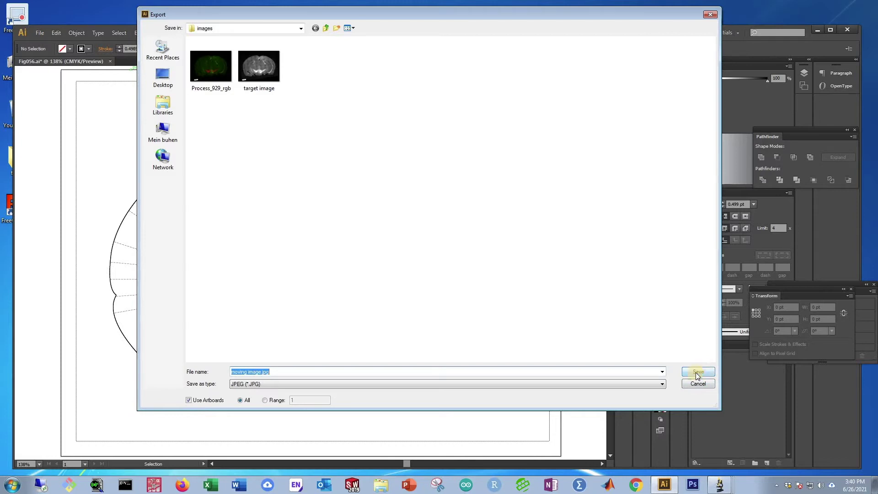
Step: Set the JPEG Color Model to Grayscale, confirm the export, and minimize Illustrator
click(704, 370)
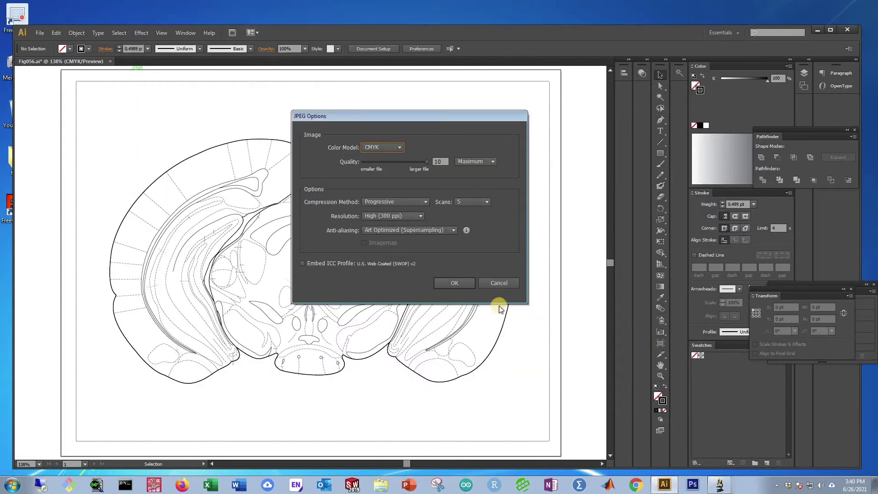
click(378, 149)
click(381, 177)
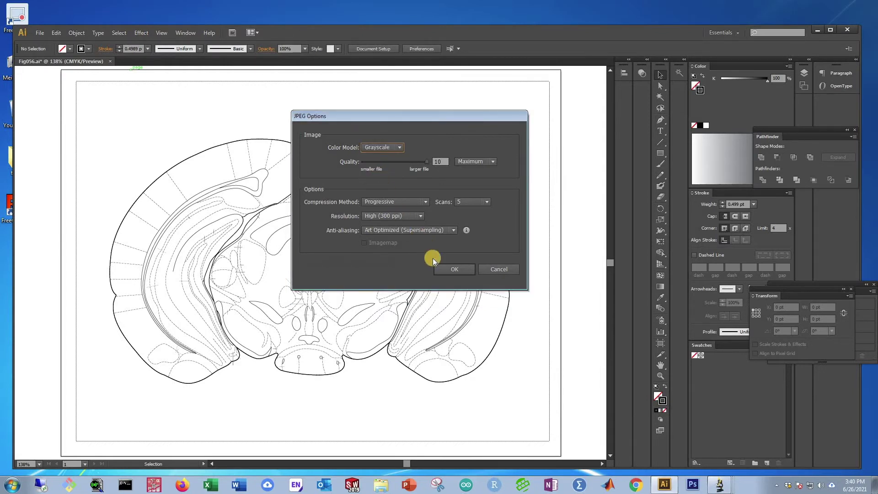
click(450, 271)
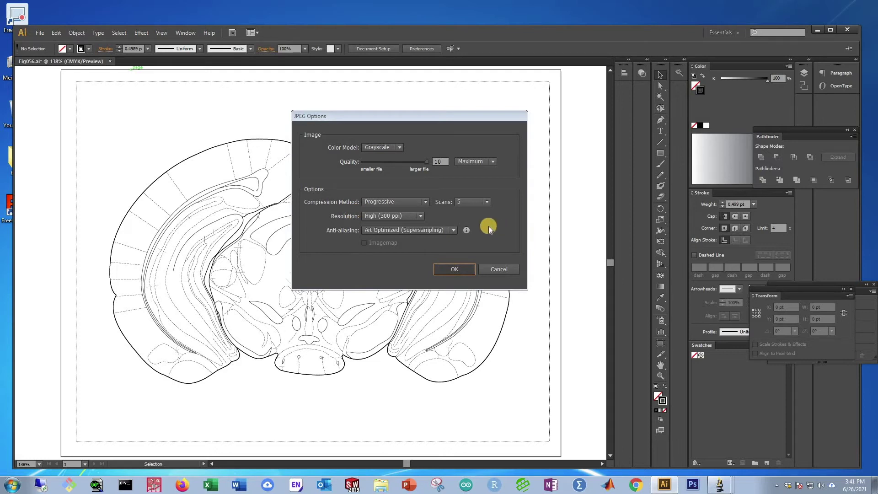
key(Return)
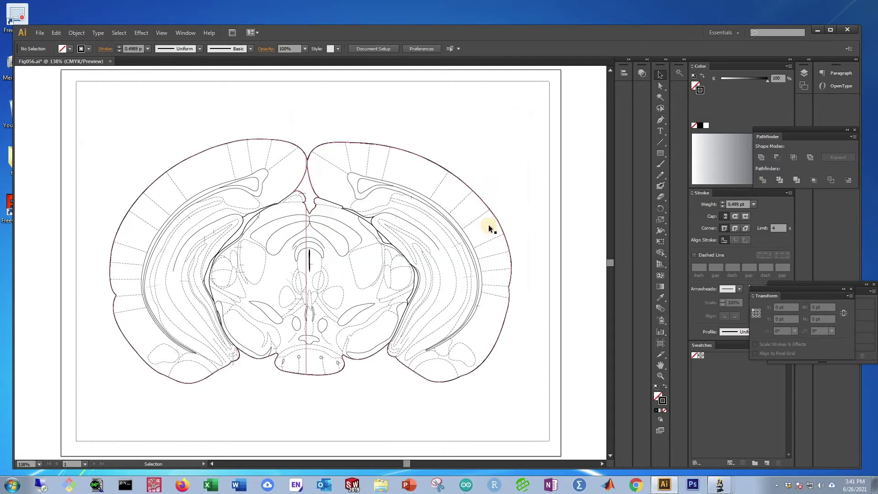
click(813, 31)
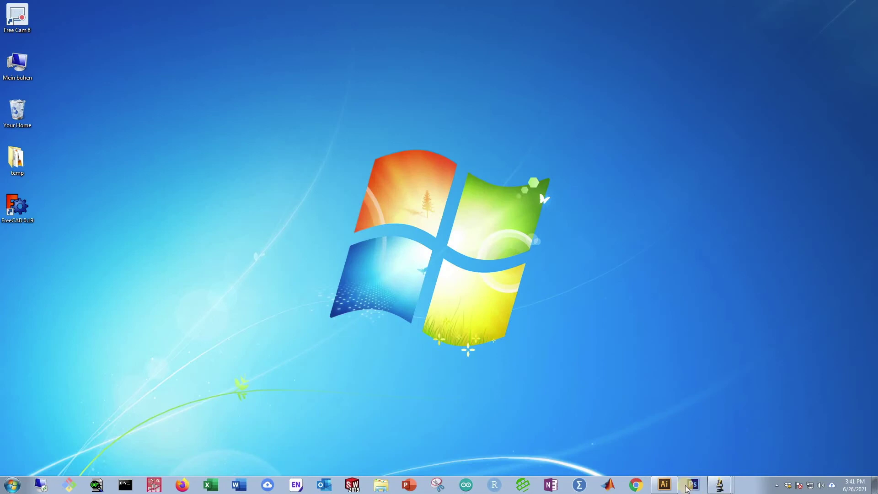
Step: Open moving image-01.jpg in Fiji and invert it to white outlines on black
right_click(719, 491)
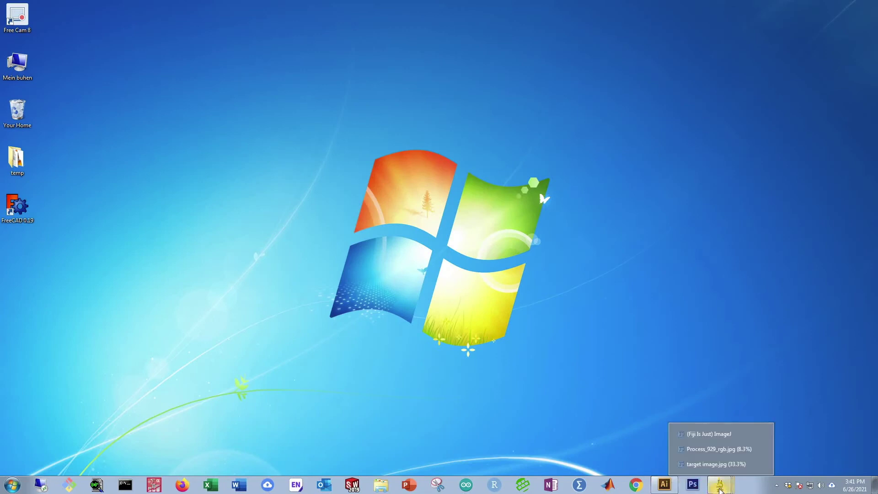
click(708, 448)
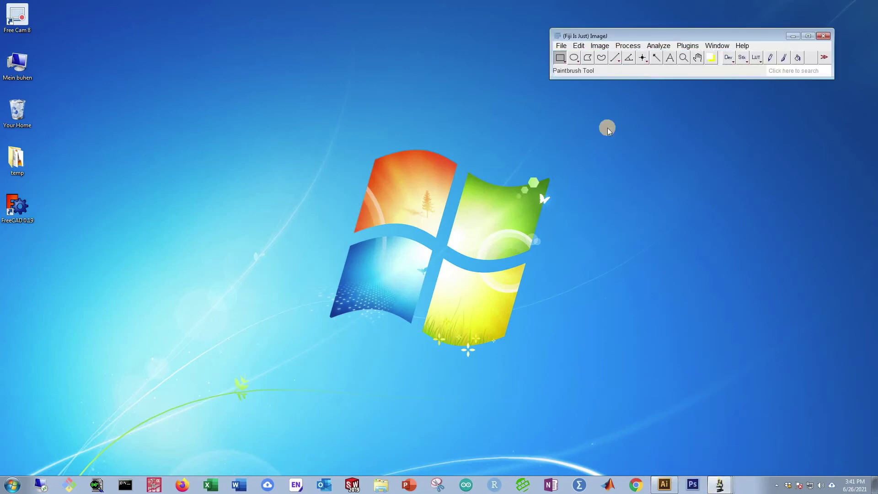
click(561, 46)
click(571, 69)
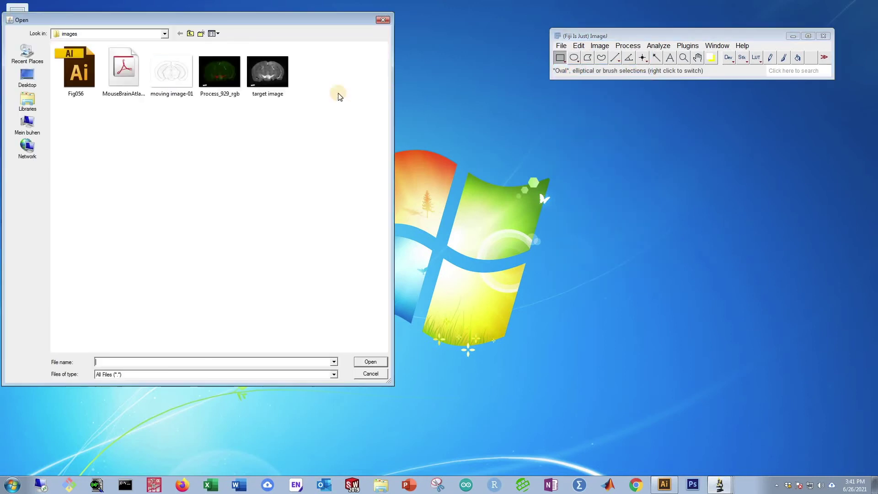
click(183, 84)
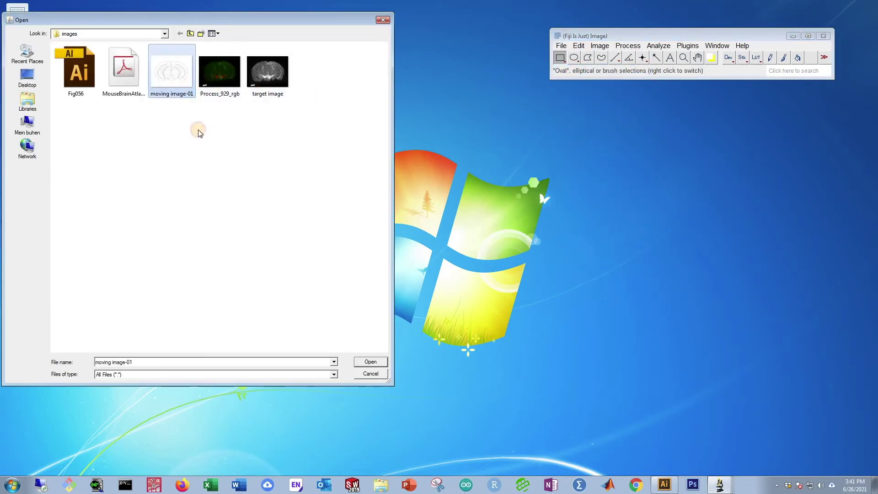
click(362, 365)
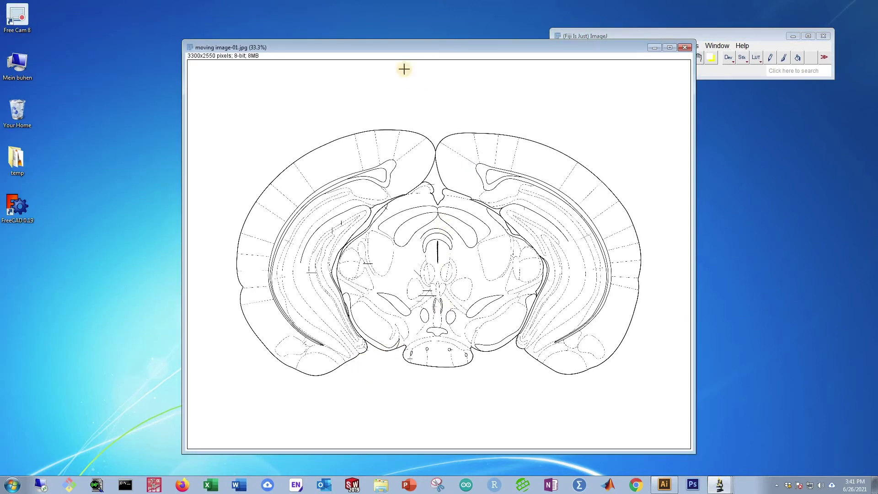
drag(410, 50, 522, 101)
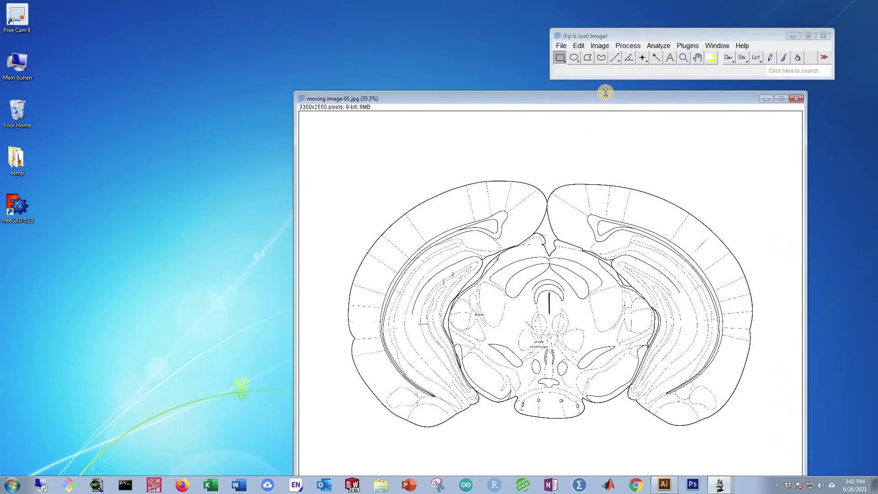
click(579, 46)
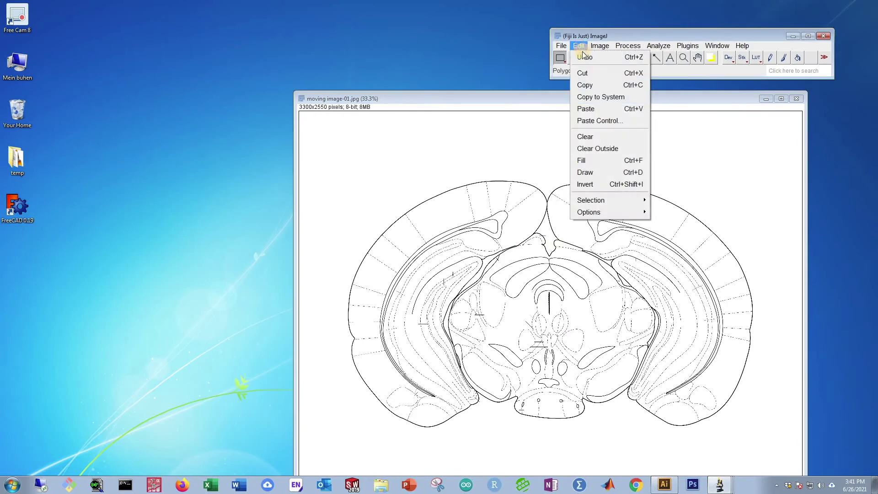
click(611, 186)
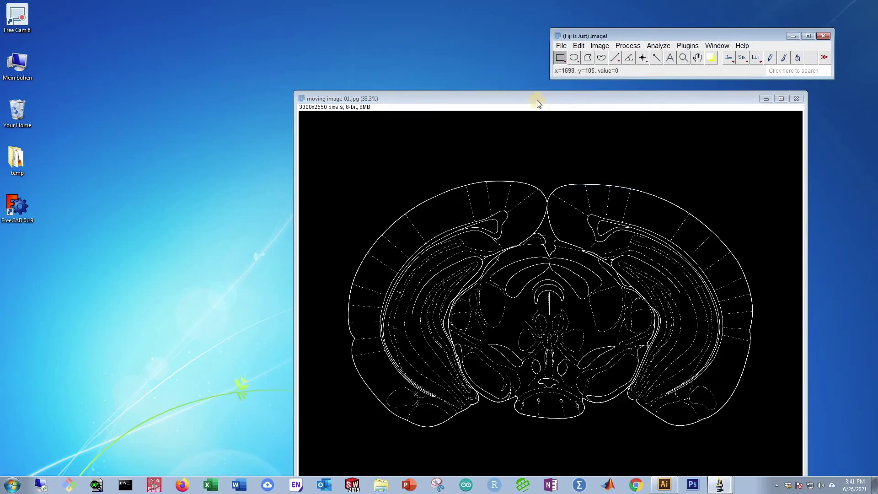
drag(524, 101, 576, 116)
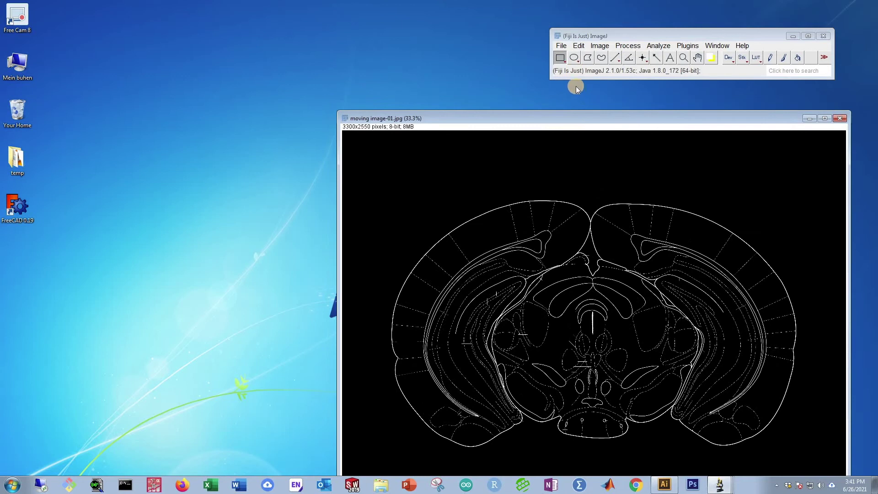
Step: Save the inverted atlas as JPEG 'moving image final.jpg' and close its window
click(560, 47)
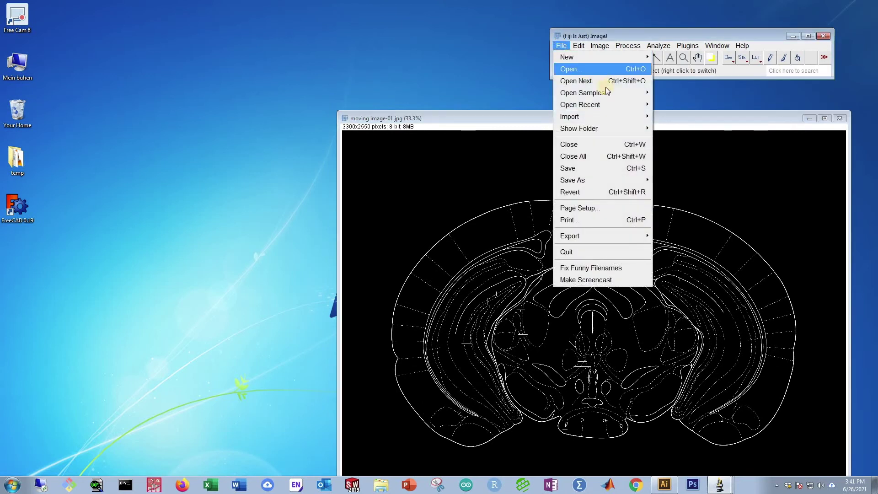
mouse_move(599, 178)
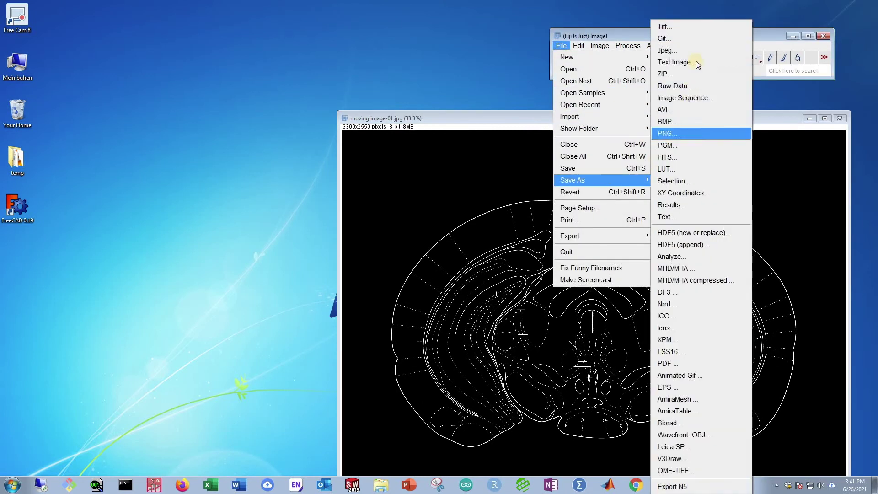
click(695, 51)
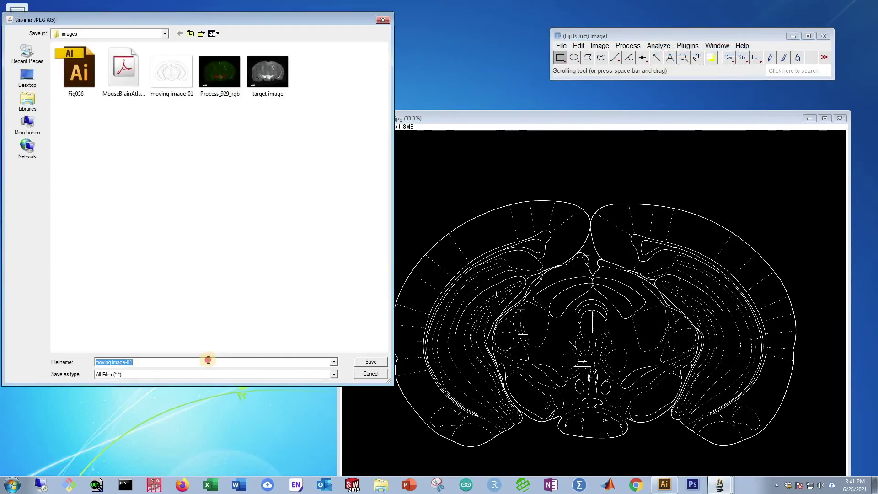
click(205, 361)
key(BackSpace)
key(BackSpace)
key(BackSpace)
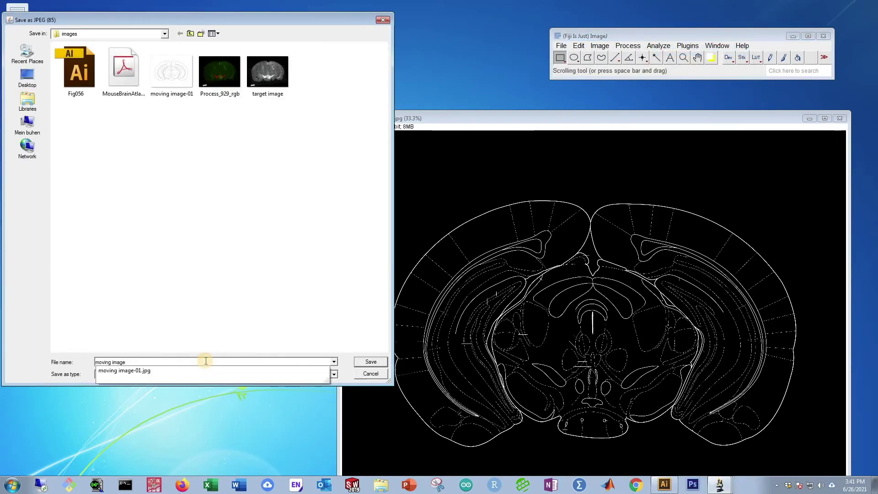
text(g)
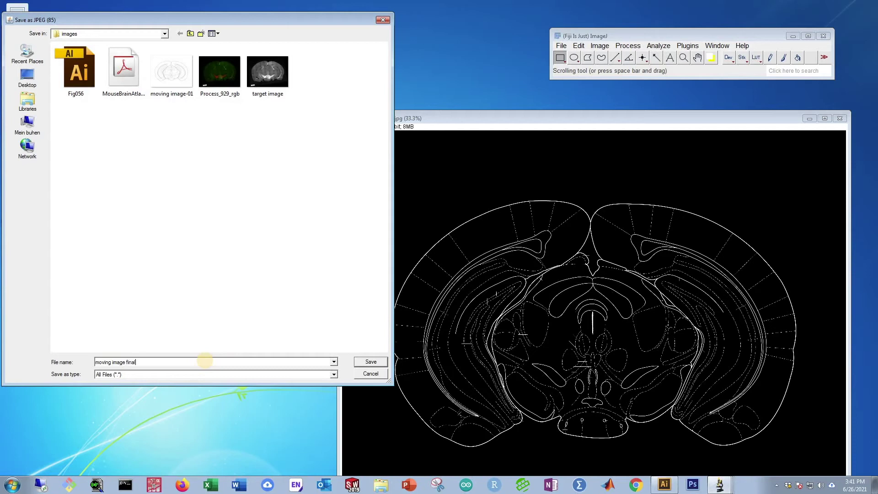
click(376, 362)
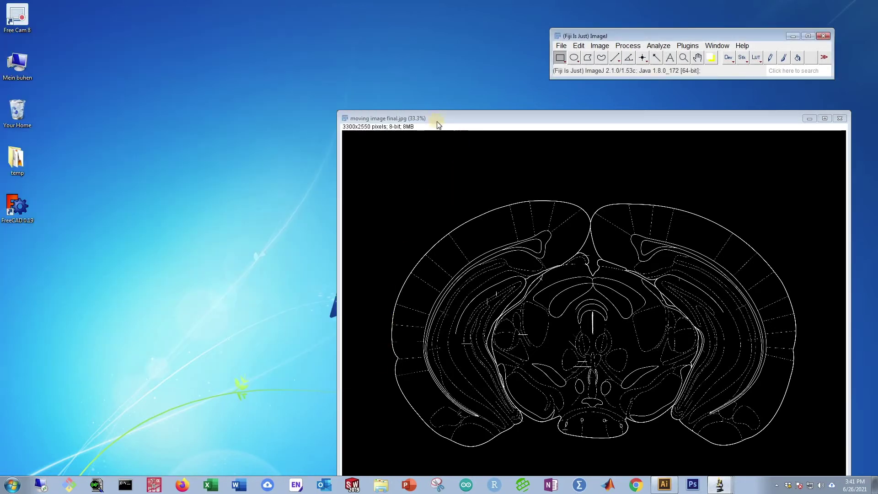
click(809, 118)
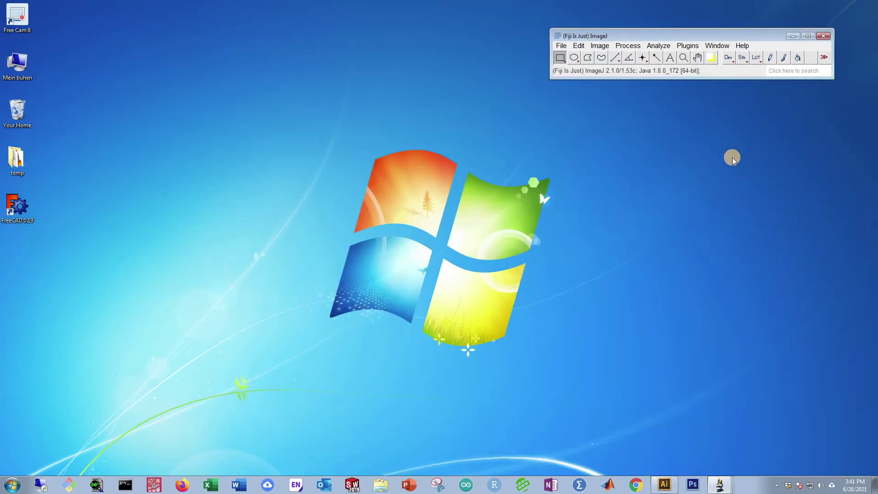
Step: Launch Big Warp with moving image final.jpg as moving and target image.jpg as target
click(683, 47)
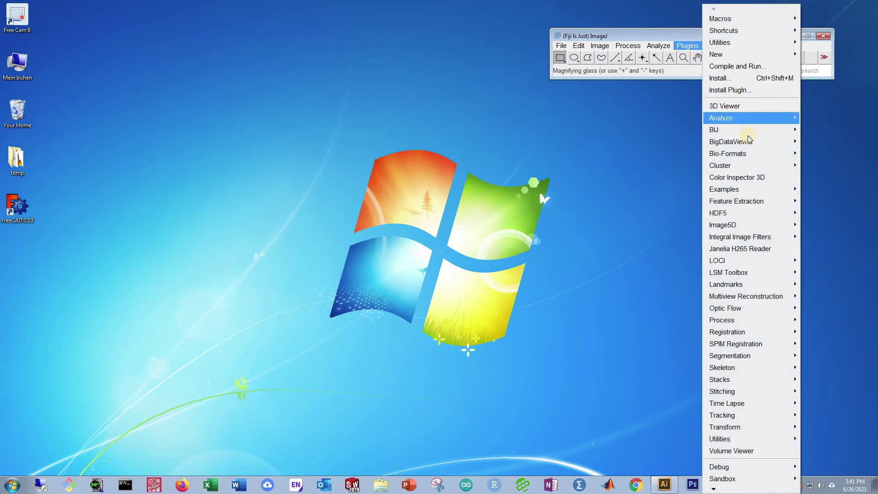
mouse_move(751, 142)
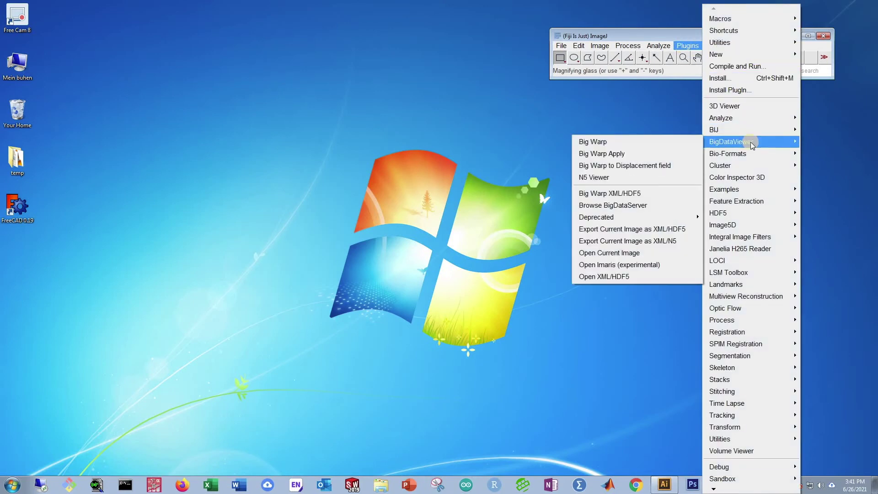
click(654, 146)
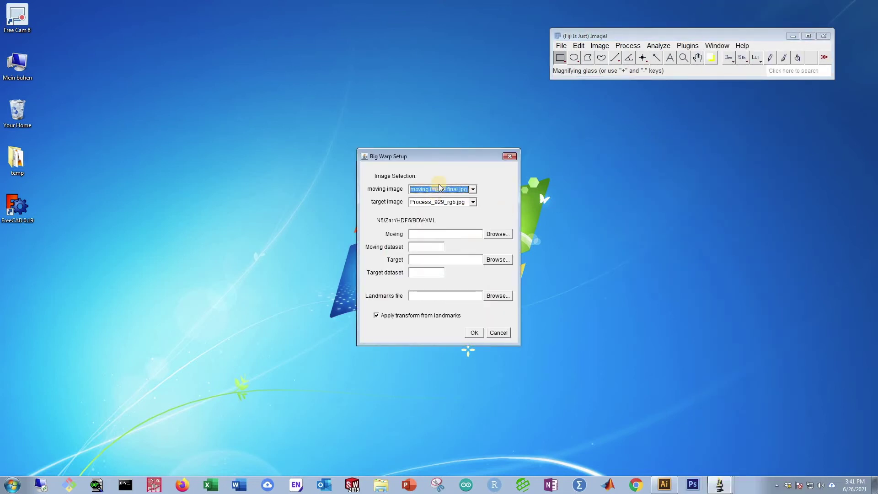
click(462, 202)
click(456, 219)
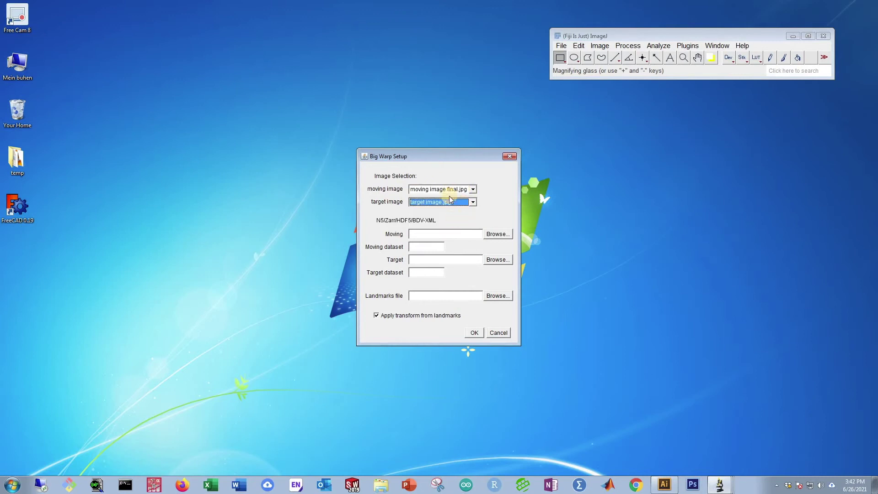
click(473, 332)
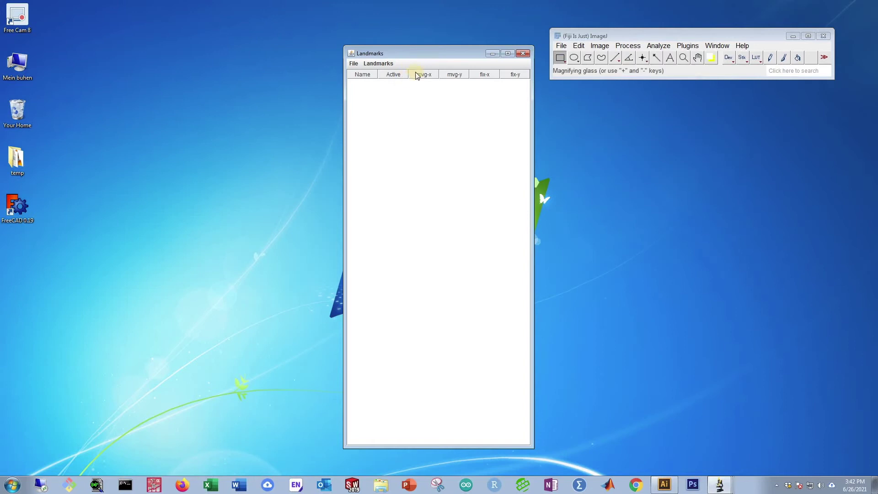
Step: Enlarge the section and atlas outline views side by side, moving the Landmarks table right, and enable landmark mode
drag(407, 53, 642, 59)
drag(443, 156, 86, 12)
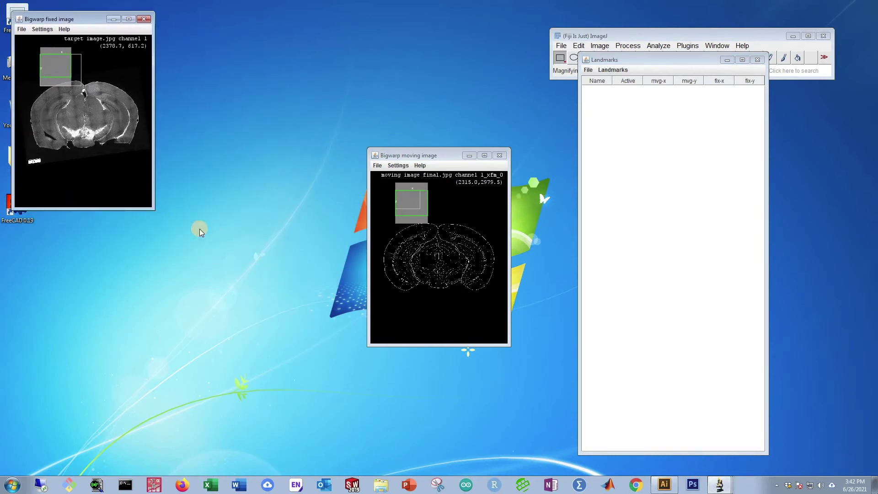
drag(151, 207, 344, 308)
drag(418, 155, 402, 20)
drag(504, 216, 701, 306)
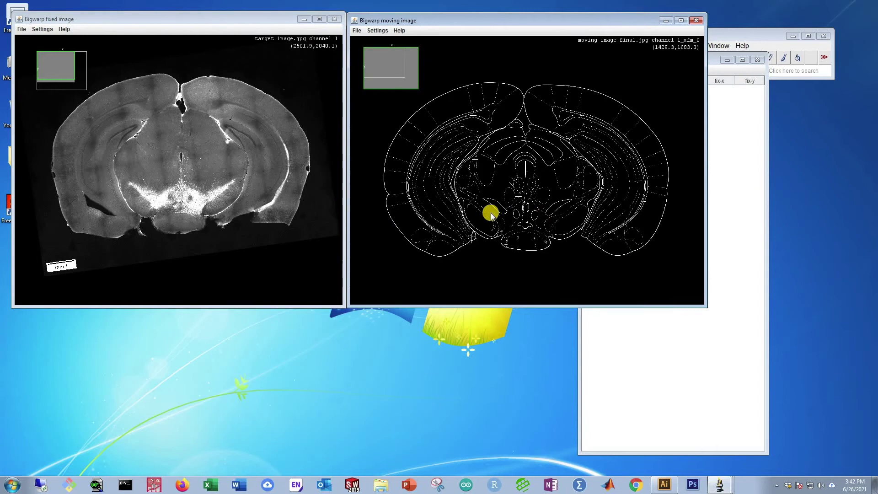
key(space)
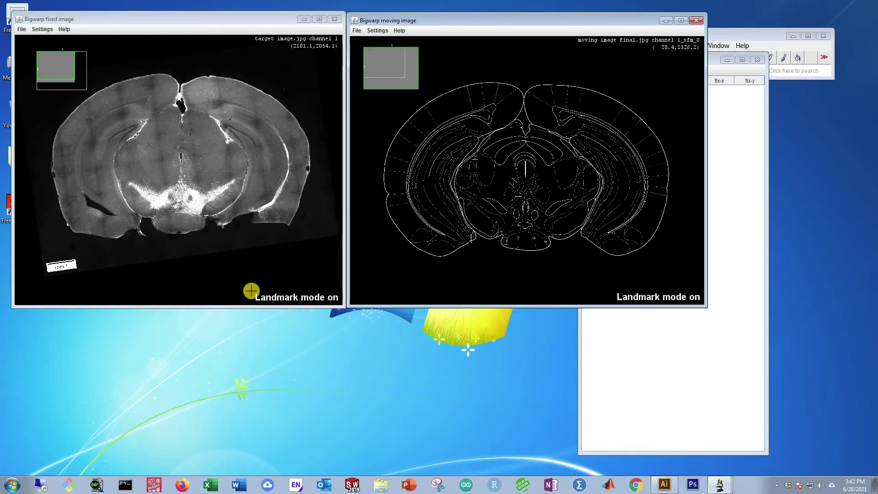
Step: Place four paired landmarks along the right edge of the section and atlas outline
click(309, 168)
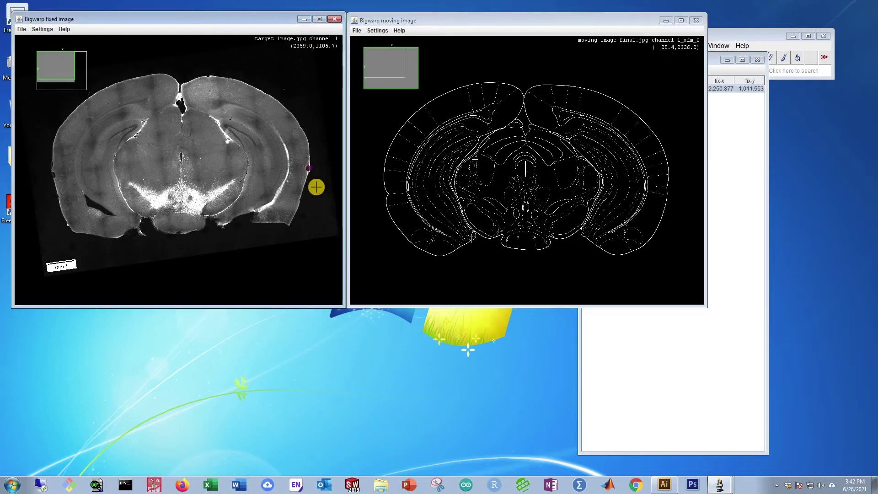
click(668, 182)
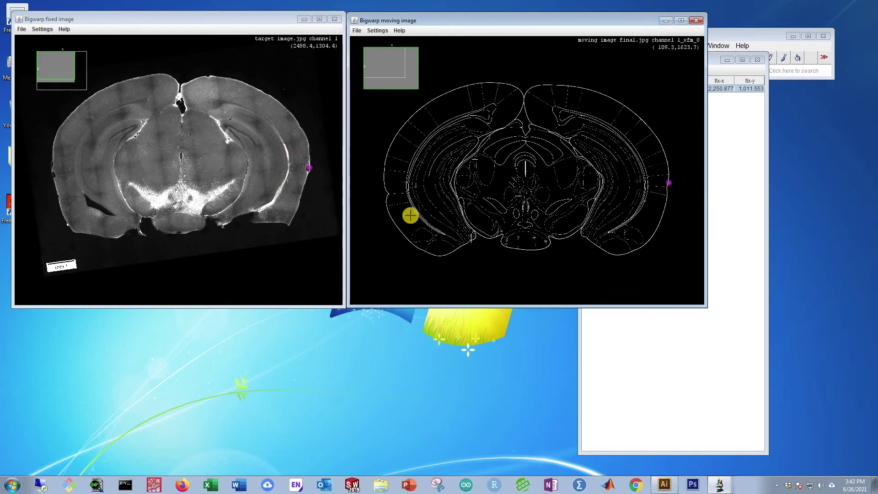
click(309, 152)
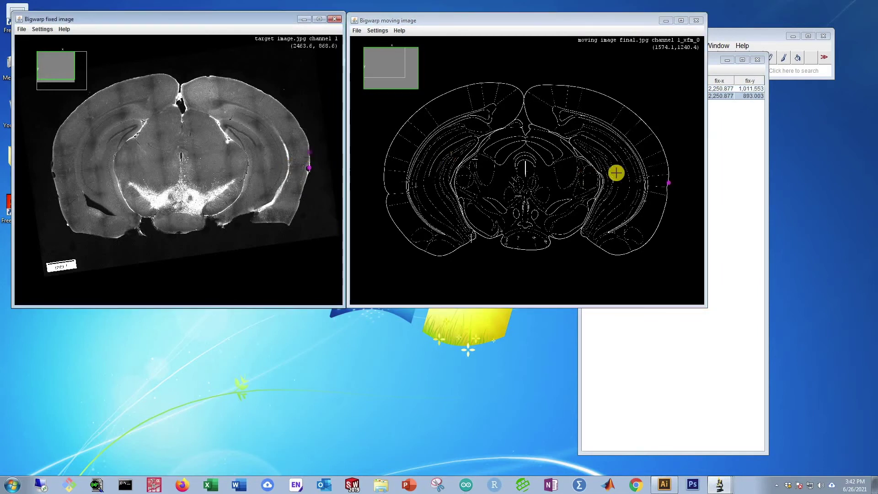
click(666, 157)
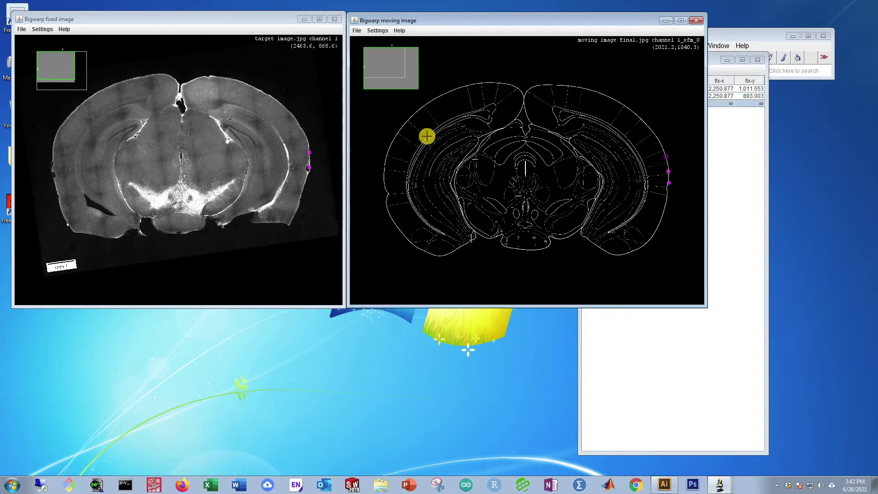
click(306, 138)
click(300, 127)
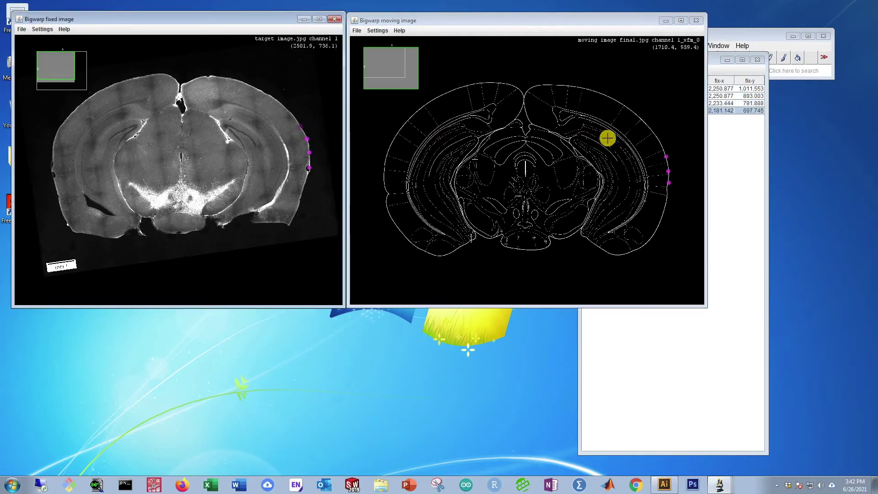
click(662, 145)
click(654, 135)
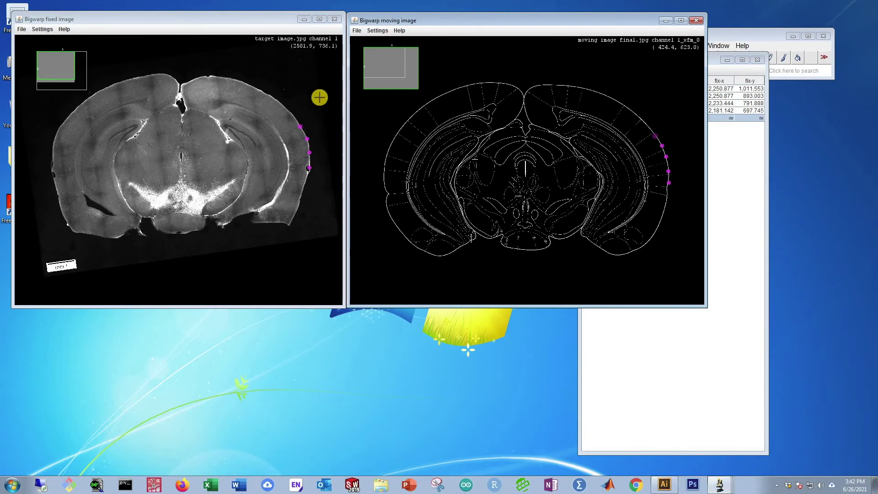
Step: Add landmarks along the upper-right edge and a matched pair in the bright central region
click(293, 116)
click(283, 106)
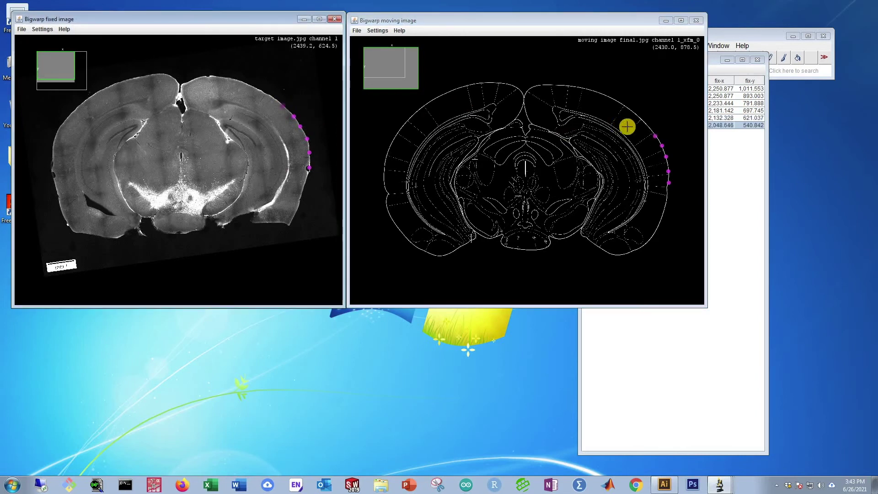
click(648, 126)
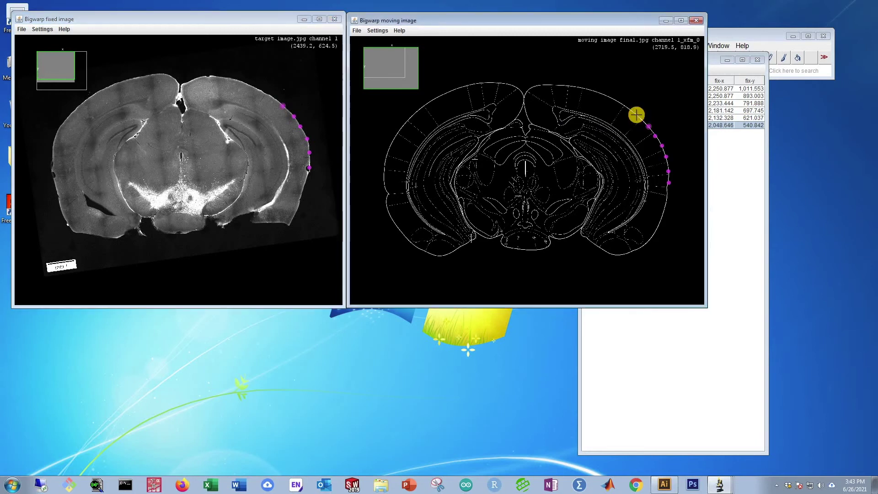
click(272, 98)
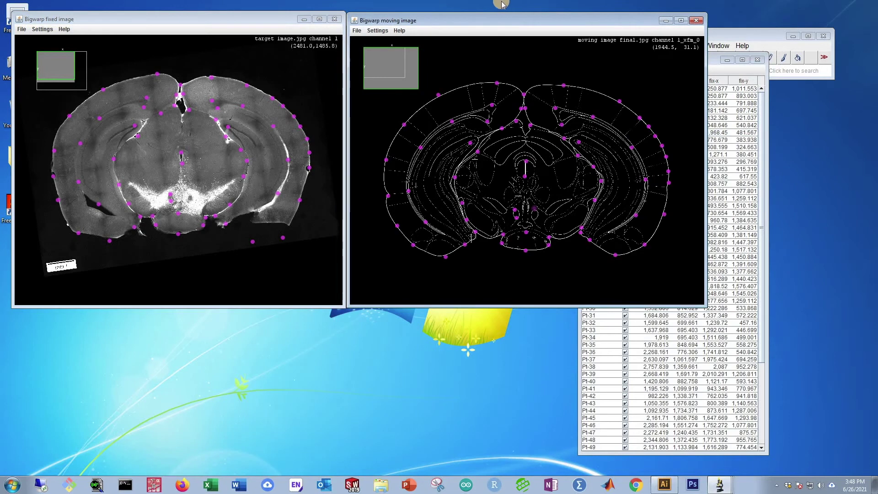
click(190, 197)
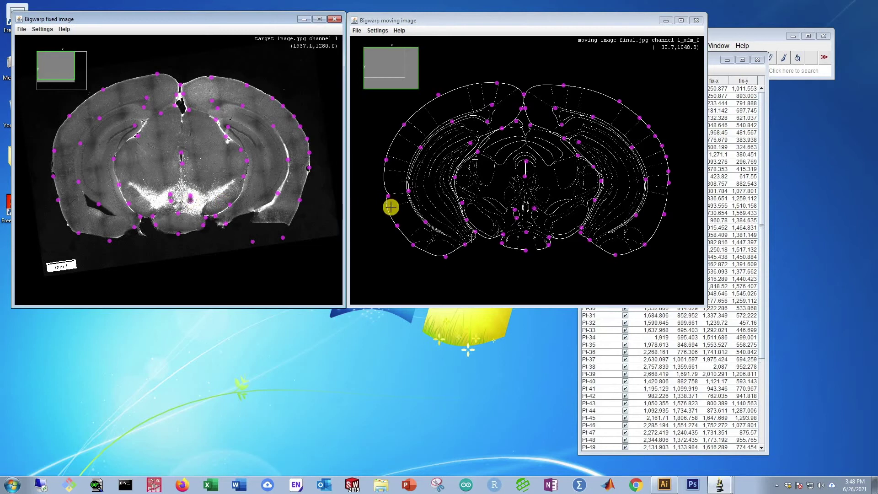
click(549, 218)
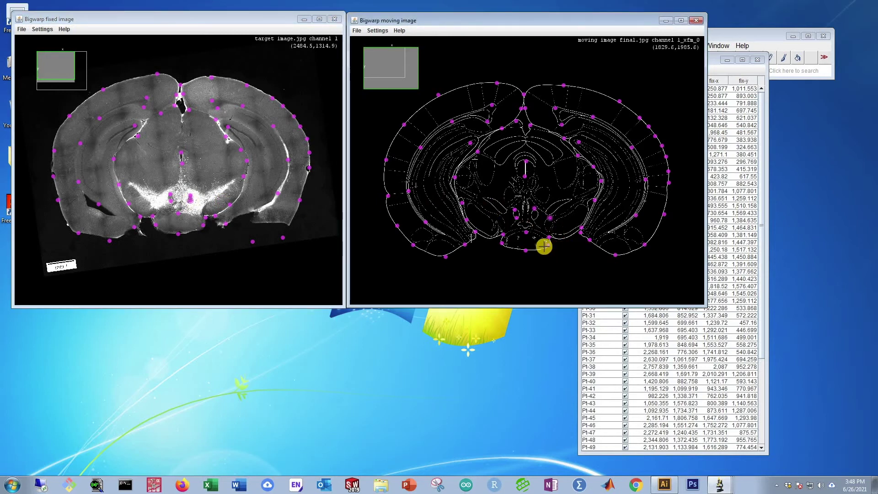
Step: Delete the unmatched landmark Pt-65 from the Landmarks table and add a pair near the lower edge
click(719, 68)
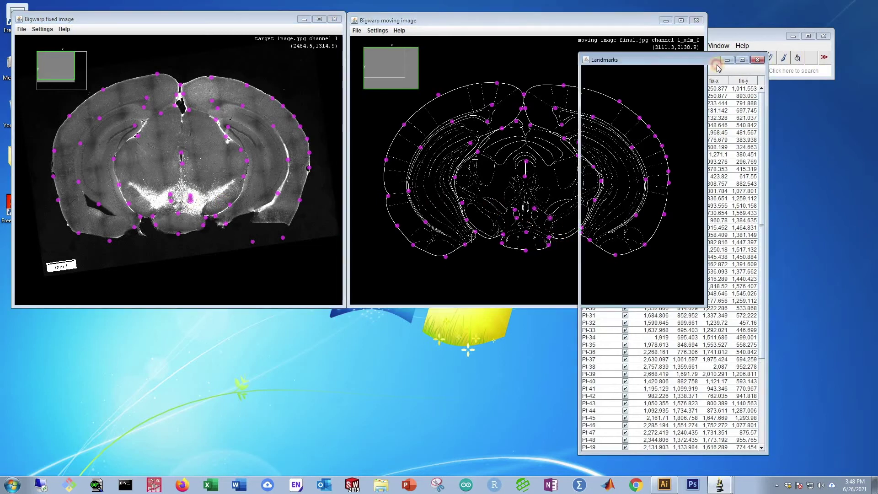
drag(720, 58, 766, 30)
scroll(723, 226, down, 5)
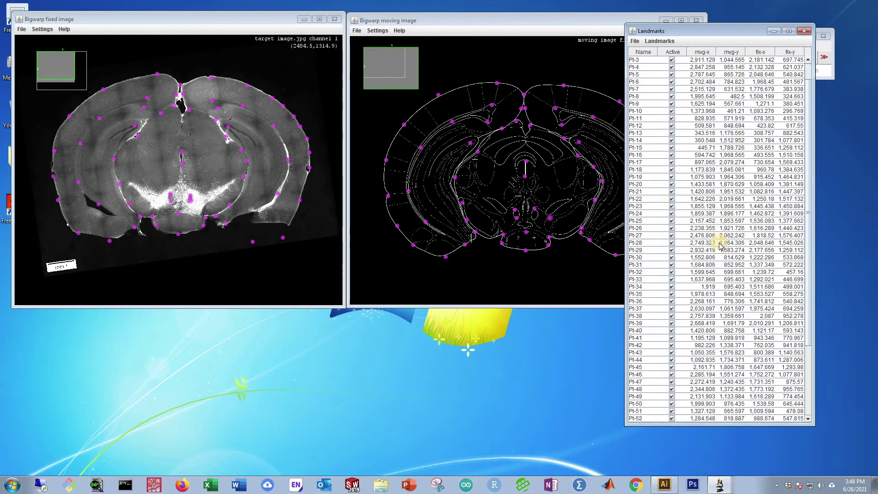
right_click(652, 421)
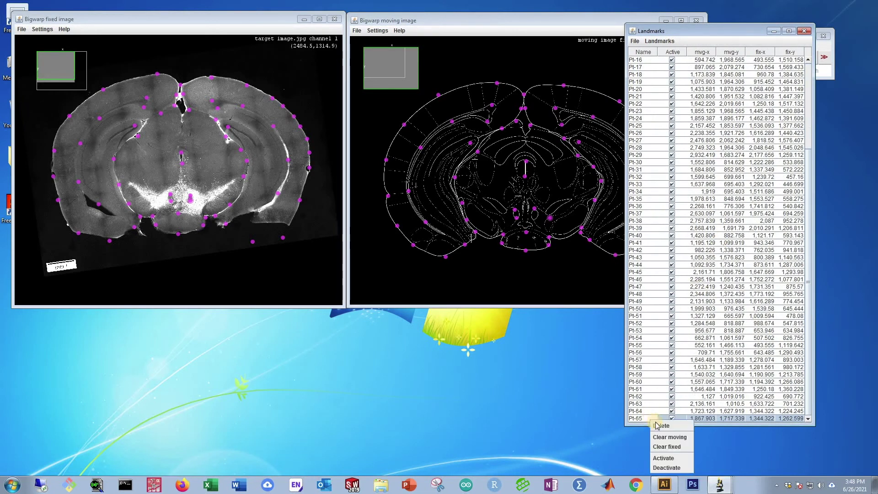
click(663, 427)
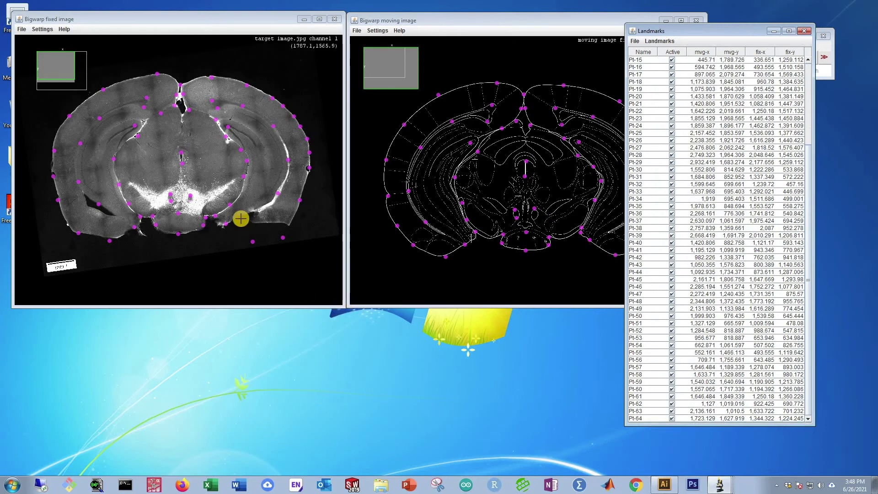
click(189, 201)
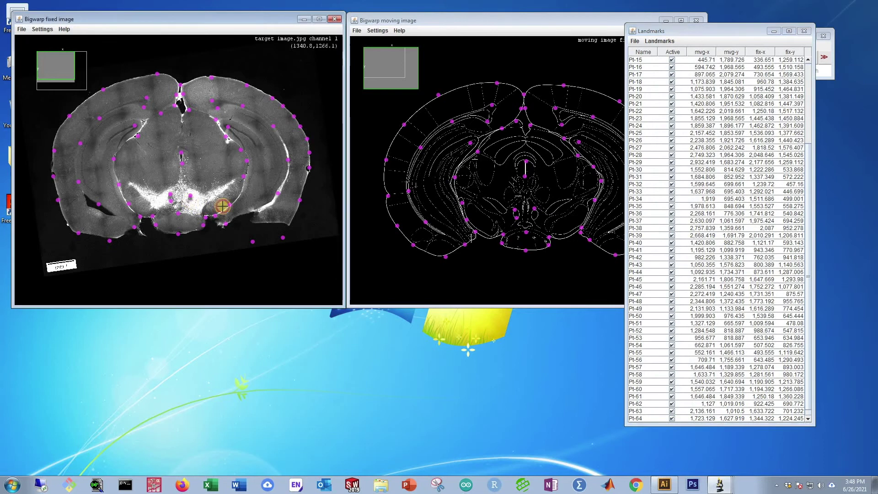
click(533, 219)
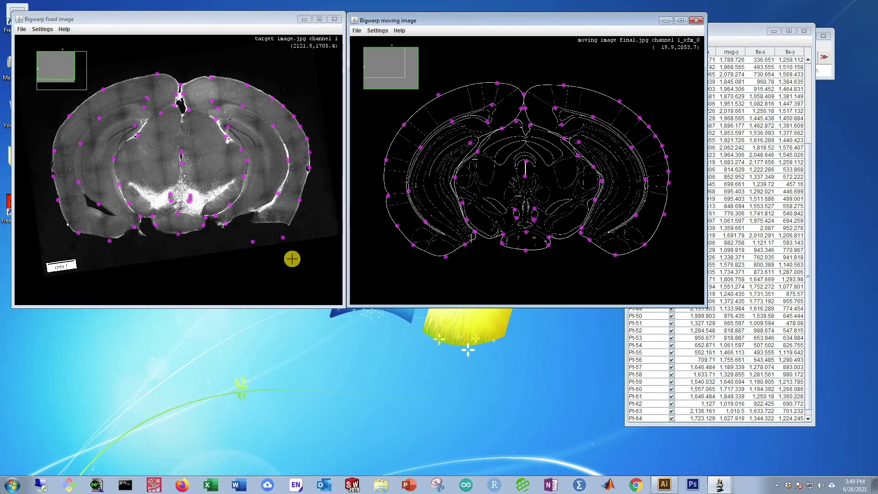
Step: Show the warped atlas outline and export it as an ImagePlus with Nearest Neighbor interpolation
key(space)
key(t)
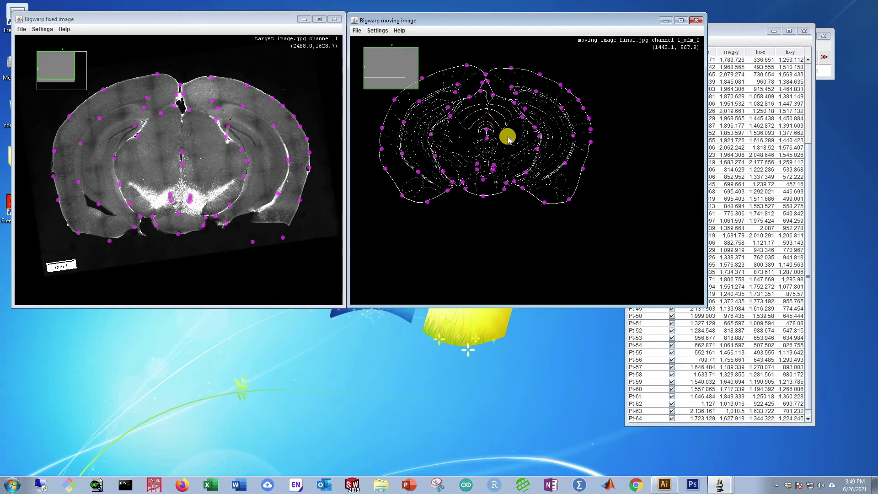
click(356, 31)
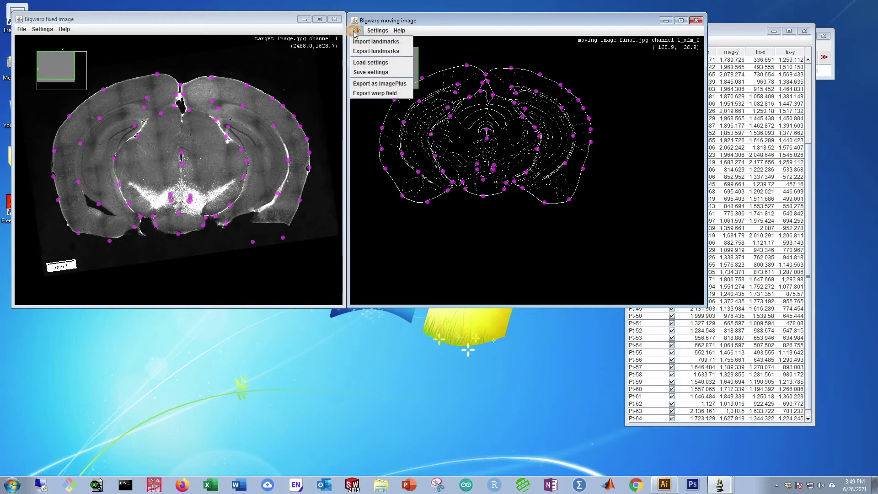
click(373, 84)
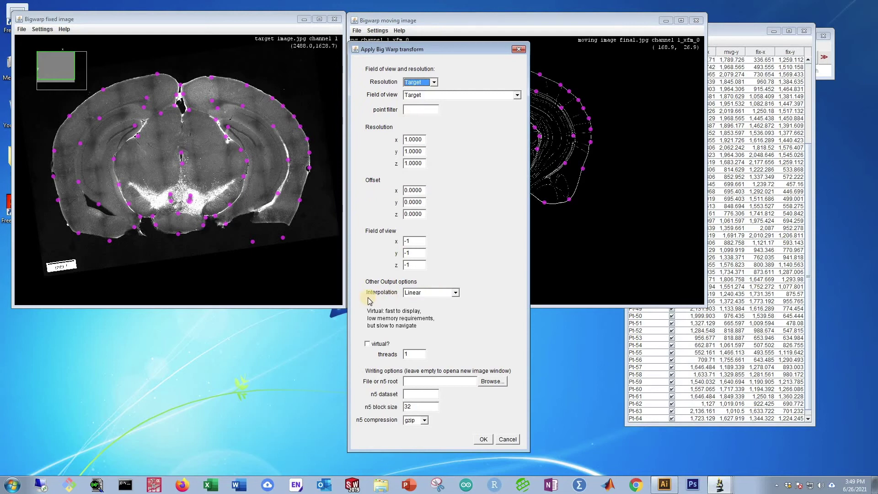
click(417, 295)
click(418, 302)
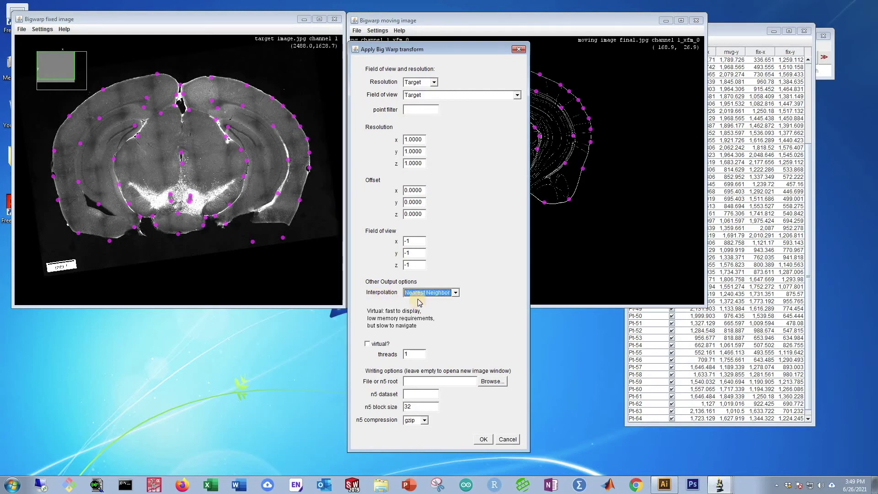
click(484, 440)
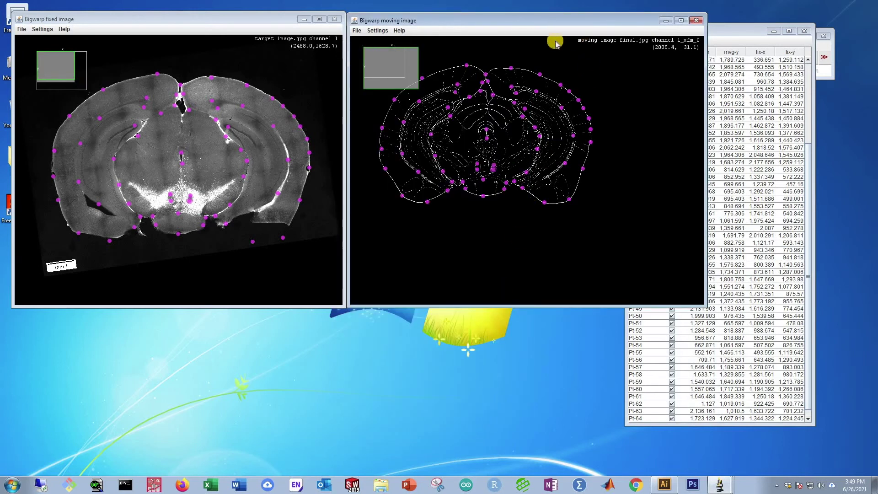
click(829, 50)
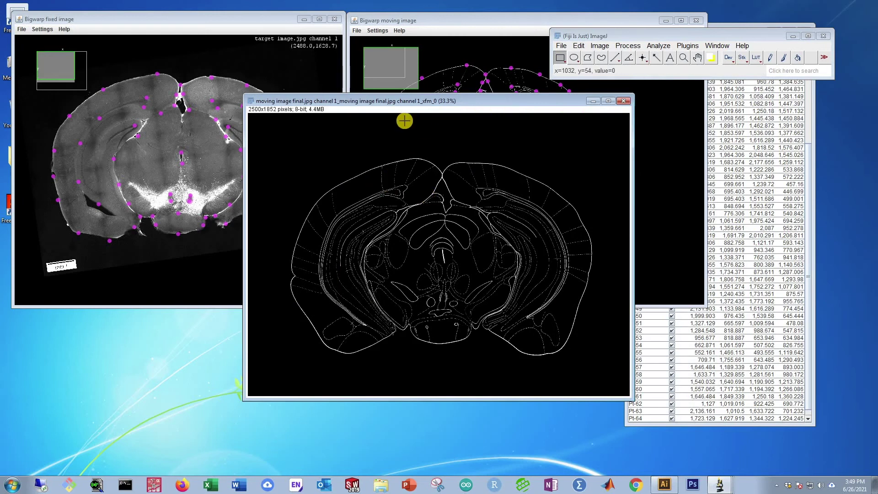
Step: Close BigWarp and move the exported xfm_0 outline image to the left
click(508, 21)
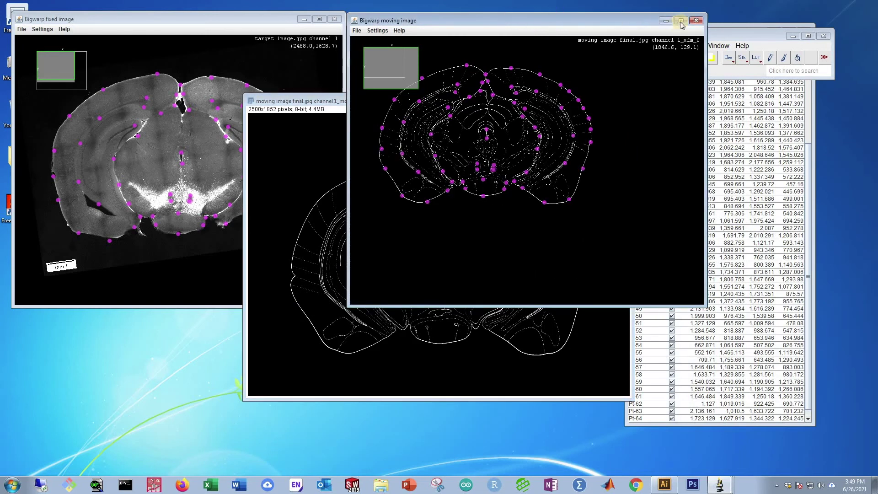
click(696, 21)
drag(644, 35, 673, 25)
drag(506, 99, 319, 92)
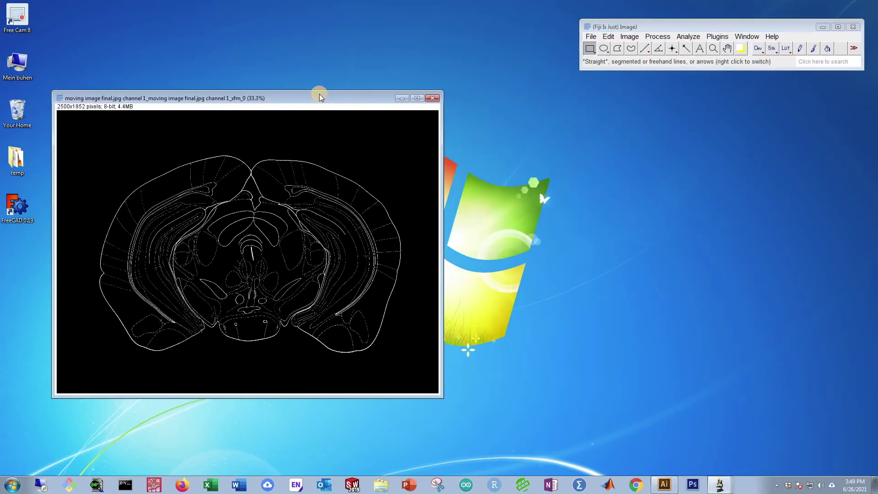
Step: Open the Process_929_rgb fluorescent section image
click(592, 37)
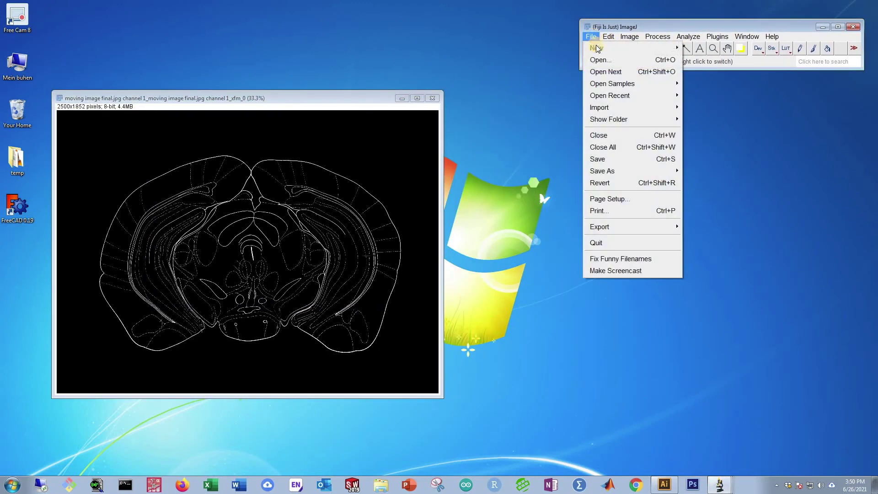
click(594, 59)
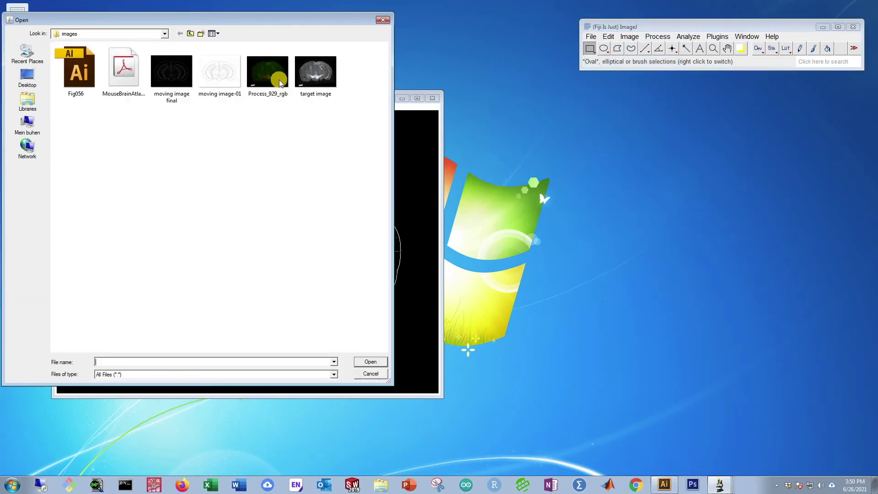
click(269, 73)
click(370, 361)
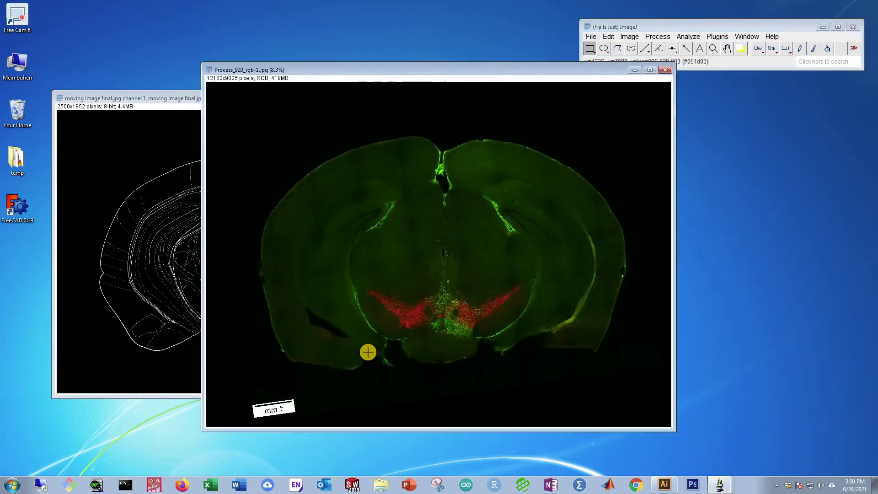
Step: Arrange the fluorescent section and warped outline windows side by side
drag(303, 70, 66, 133)
drag(157, 104, 163, 59)
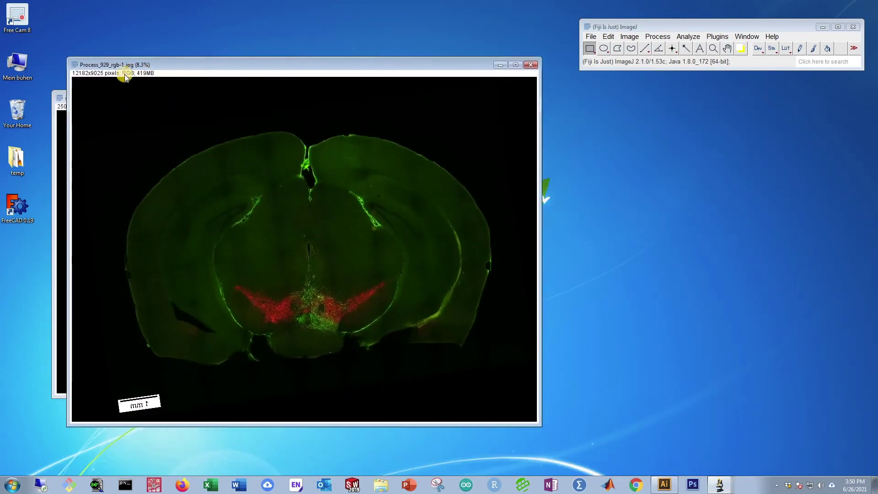
click(59, 97)
click(79, 97)
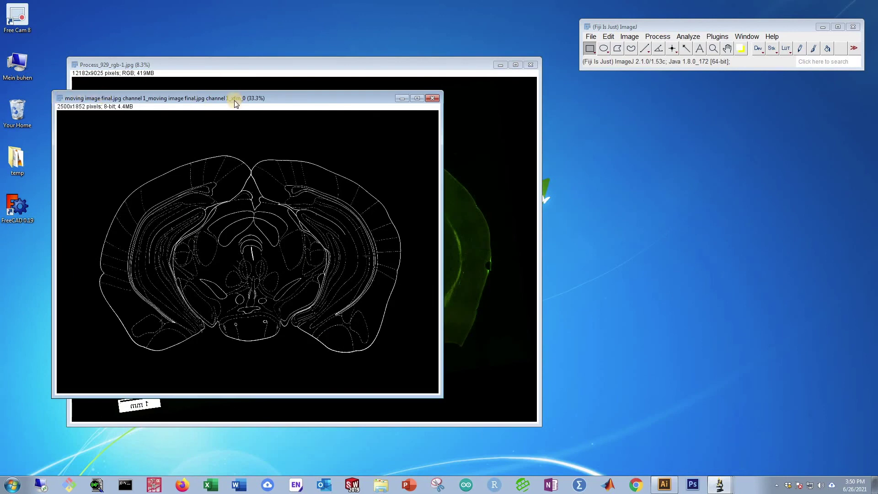
drag(273, 98, 556, 137)
drag(679, 101, 710, 102)
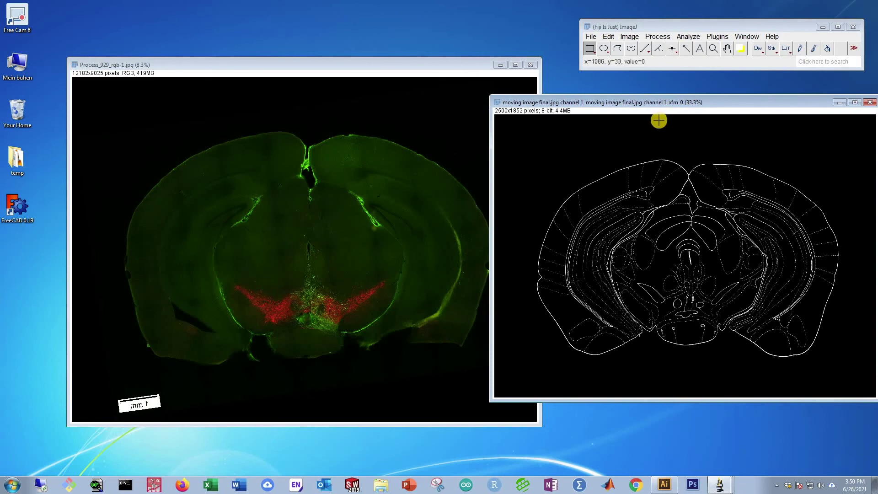
Step: Scale the warped outline to width 12182 and height 9025 as a new image window
click(628, 37)
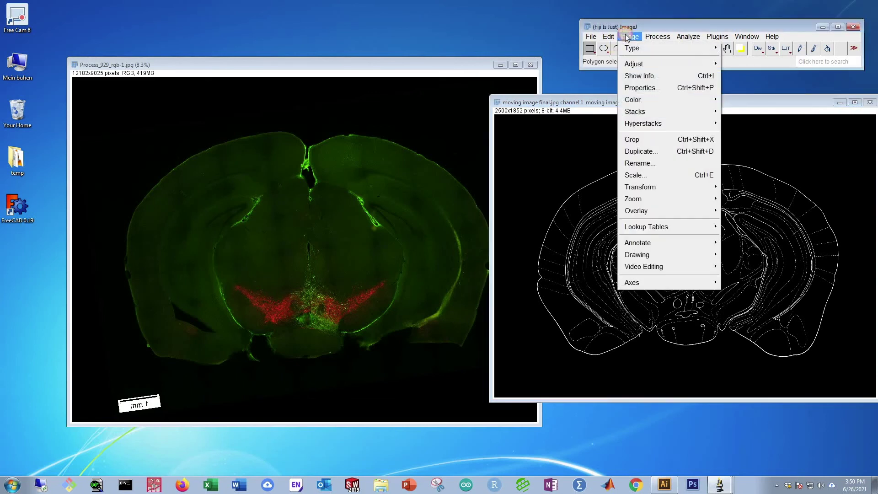
click(642, 175)
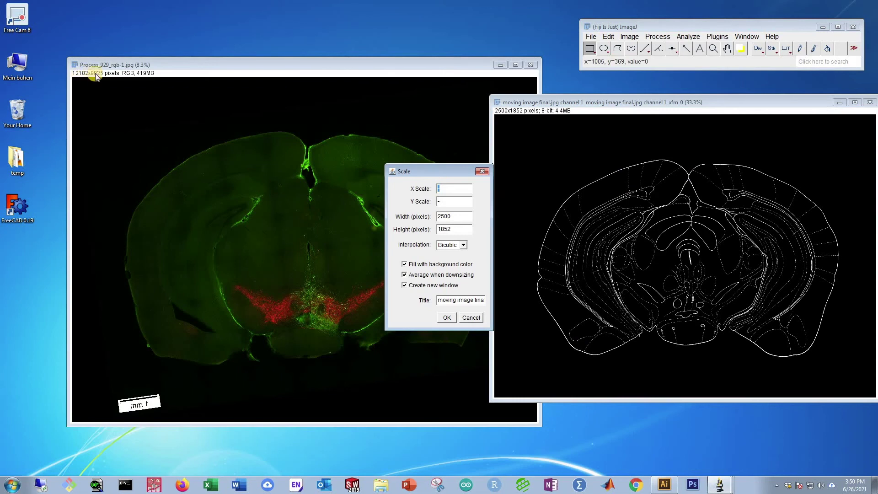
click(455, 215)
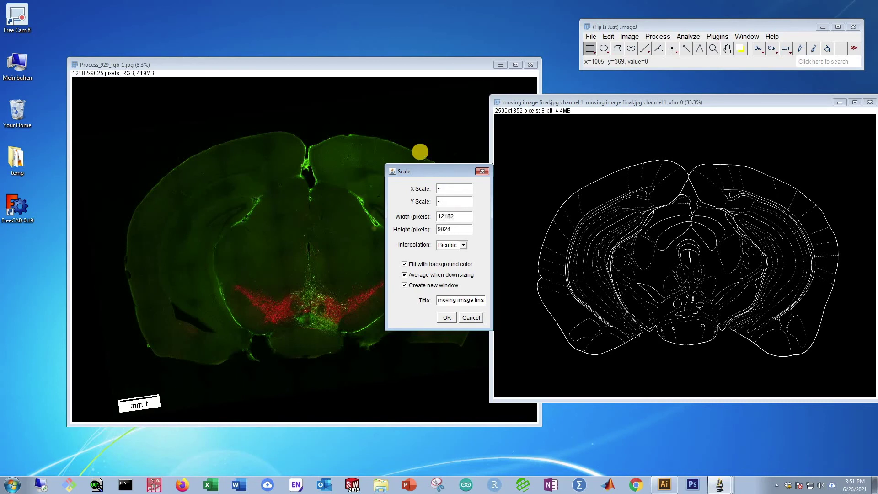
click(453, 228)
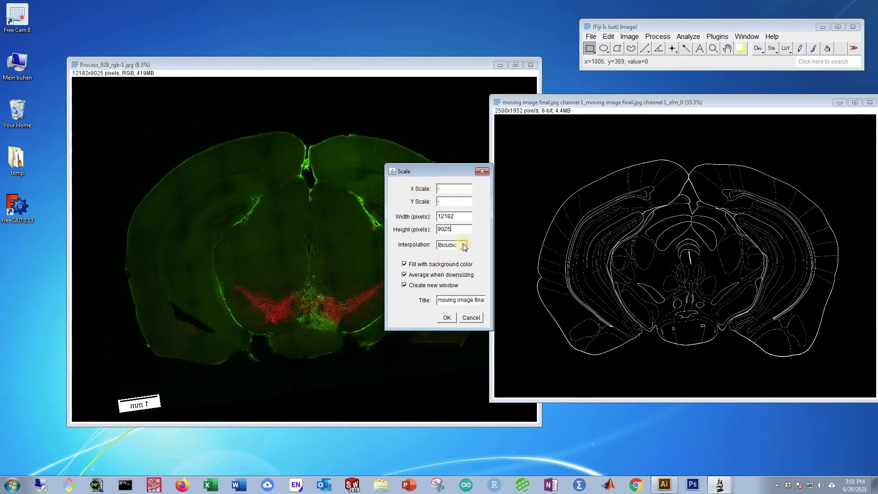
click(414, 264)
click(414, 265)
click(445, 316)
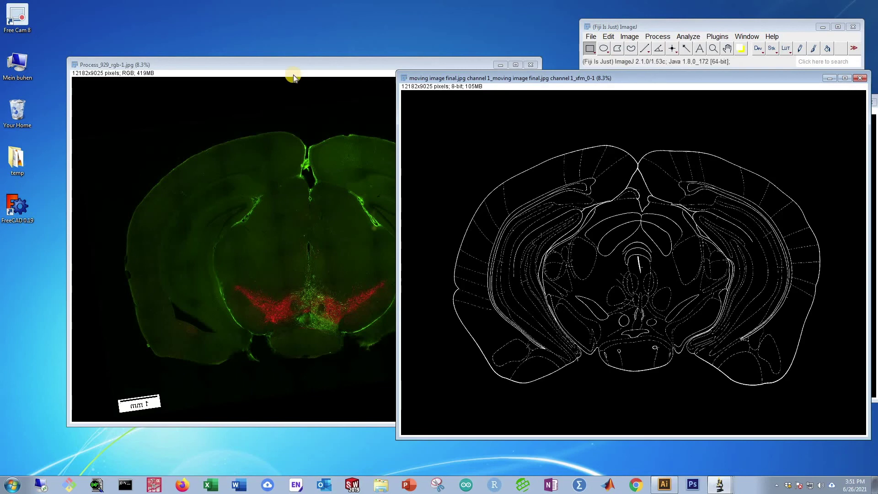
Step: Split the Process_929_rgb section into separate red, green and blue channel images
click(277, 66)
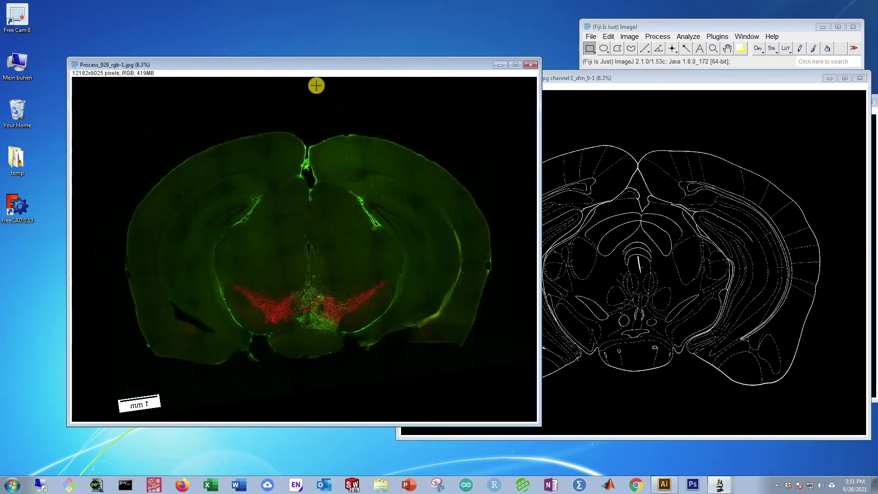
click(630, 38)
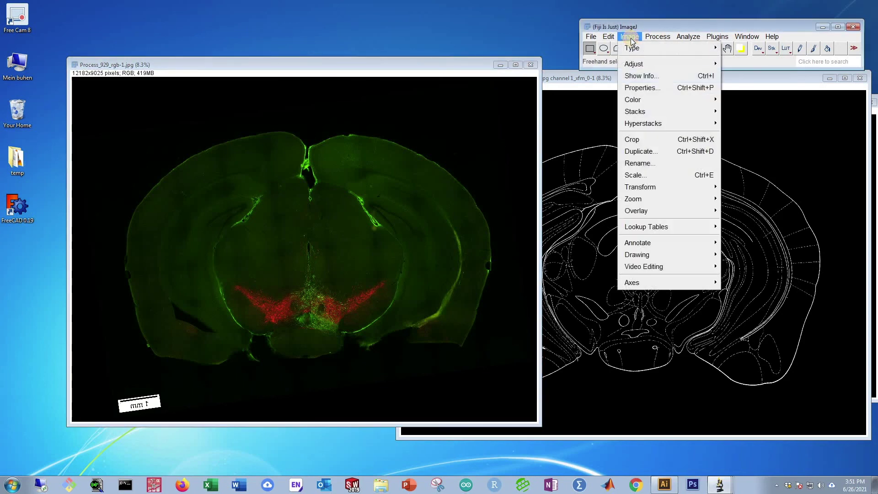
mouse_move(641, 98)
click(595, 101)
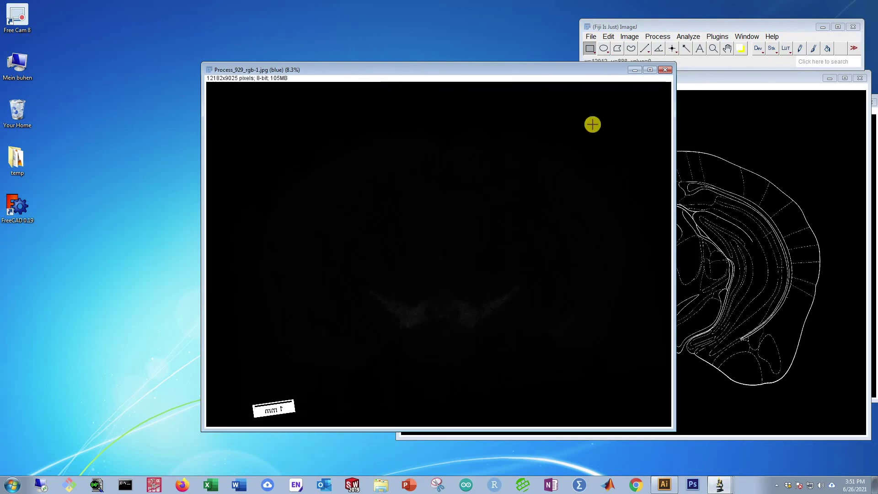
click(717, 81)
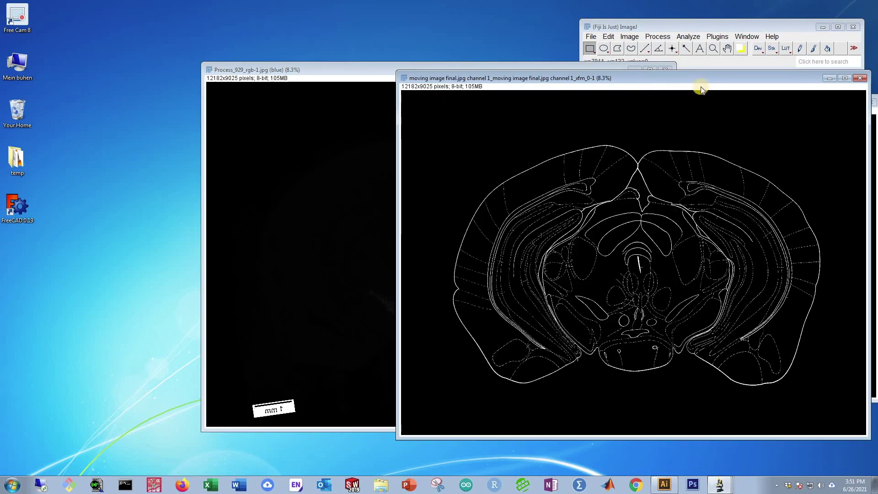
click(630, 37)
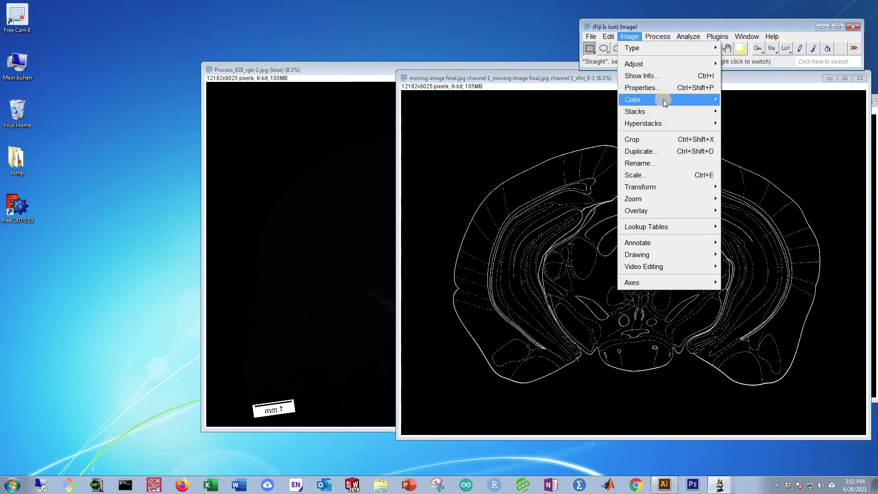
Step: Merge the red, green and blue channels with xfm_0-1 as C4 gray, keeping the source images
mouse_move(658, 100)
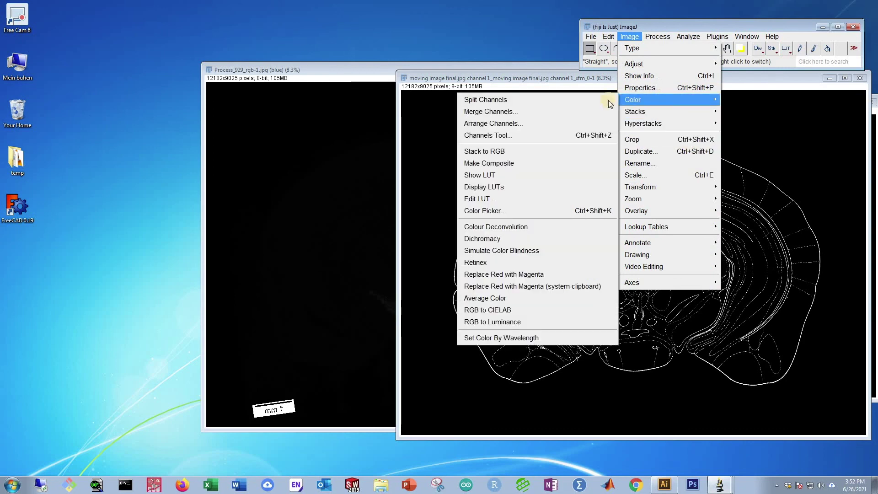
click(569, 111)
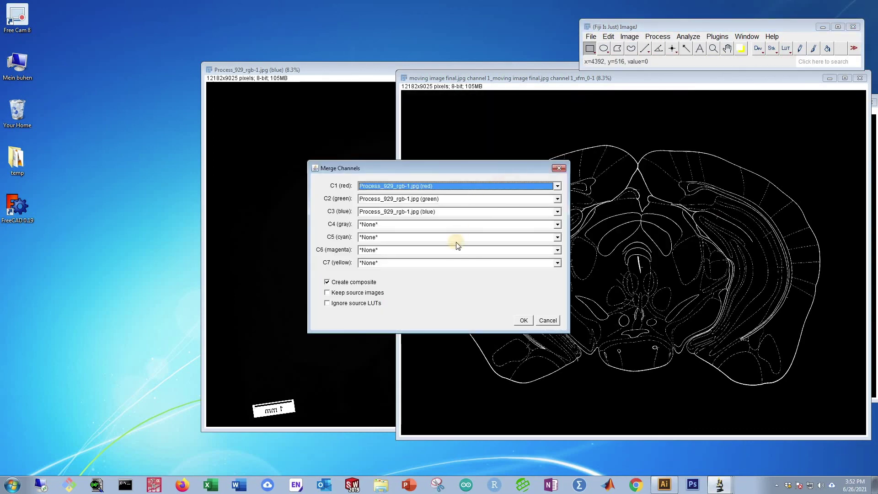
click(404, 226)
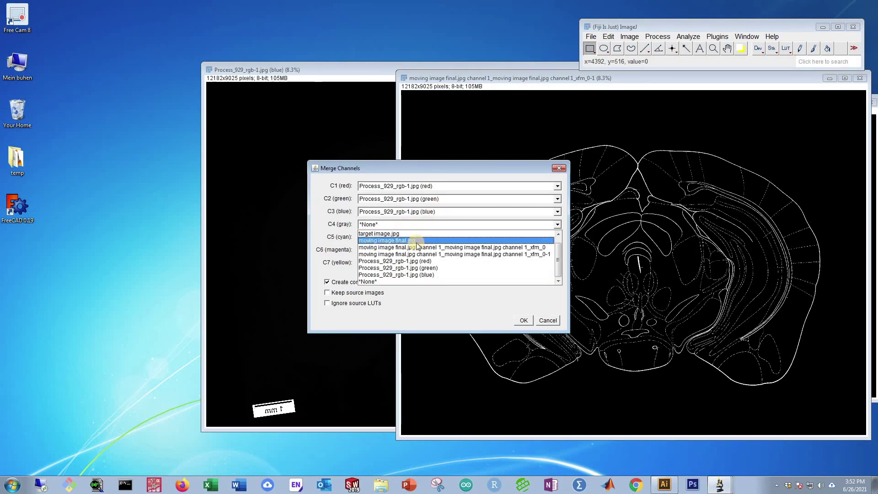
click(414, 254)
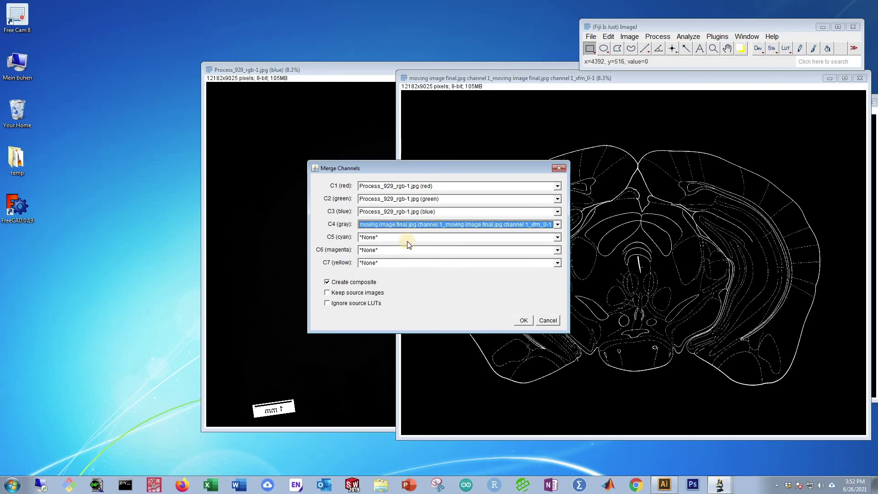
click(524, 320)
click(327, 293)
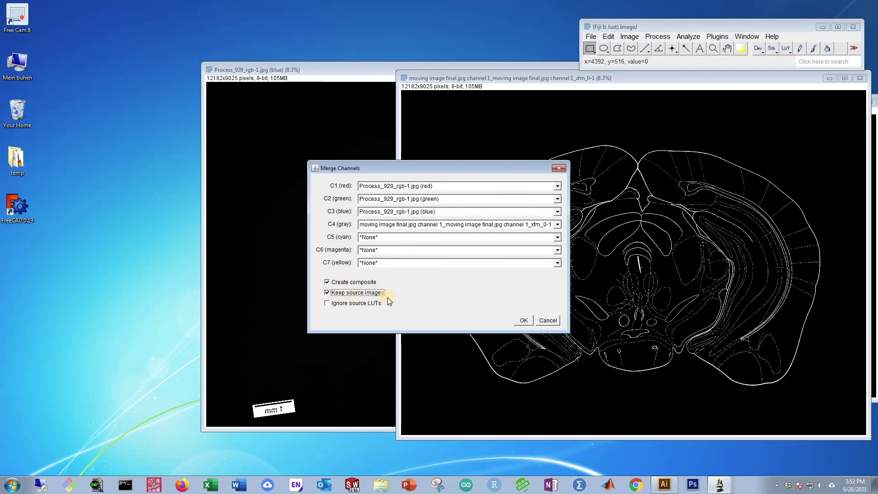
click(522, 321)
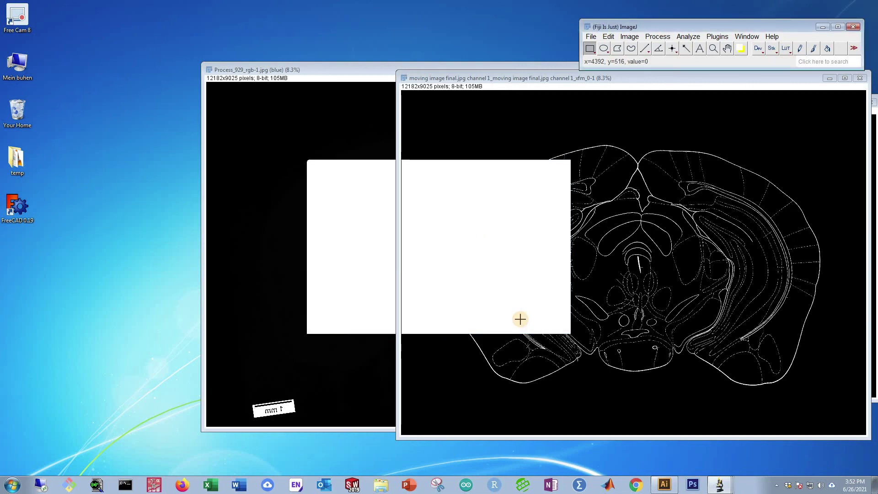